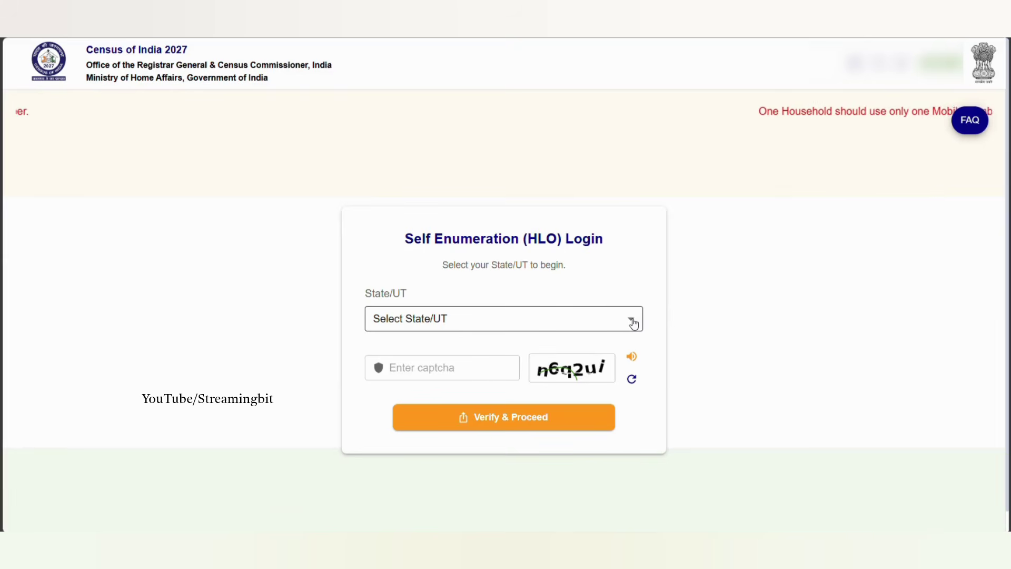
# Step: Choose Karnataka as the state and submit the login form with the displayed captcha code, acknowledging the welcome message
pyautogui.click(633, 322)
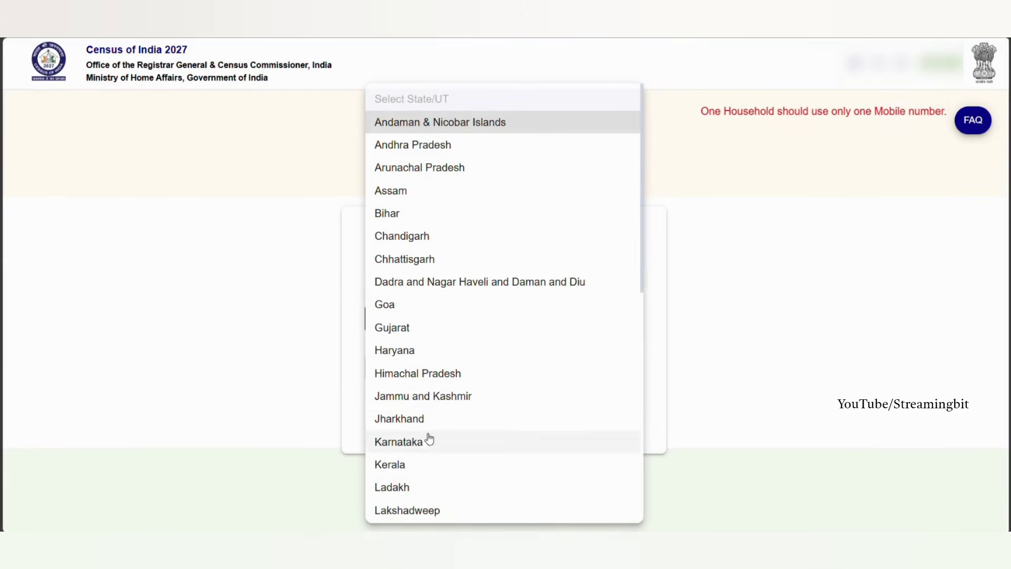
pyautogui.click(417, 448)
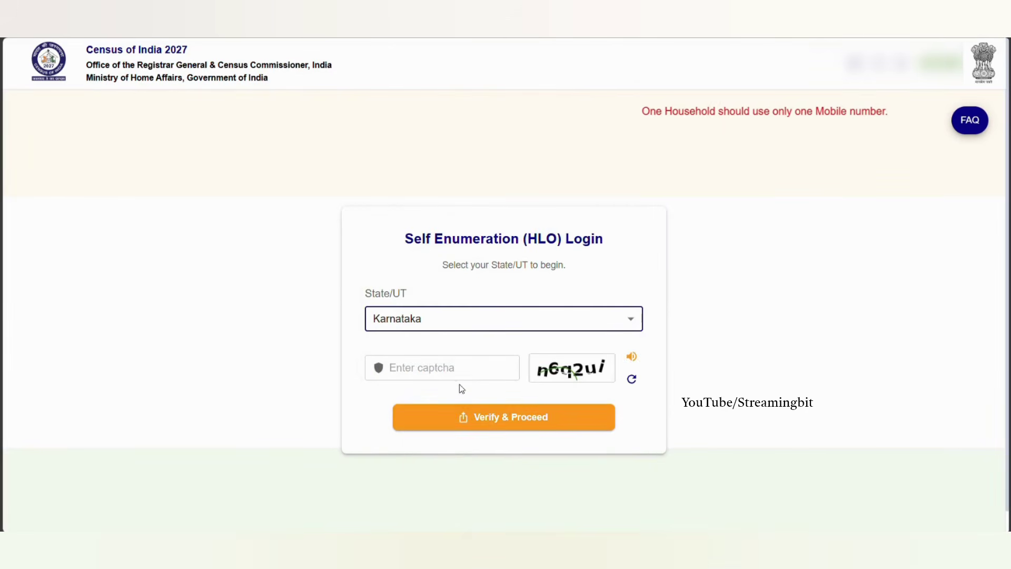
pyautogui.click(440, 367)
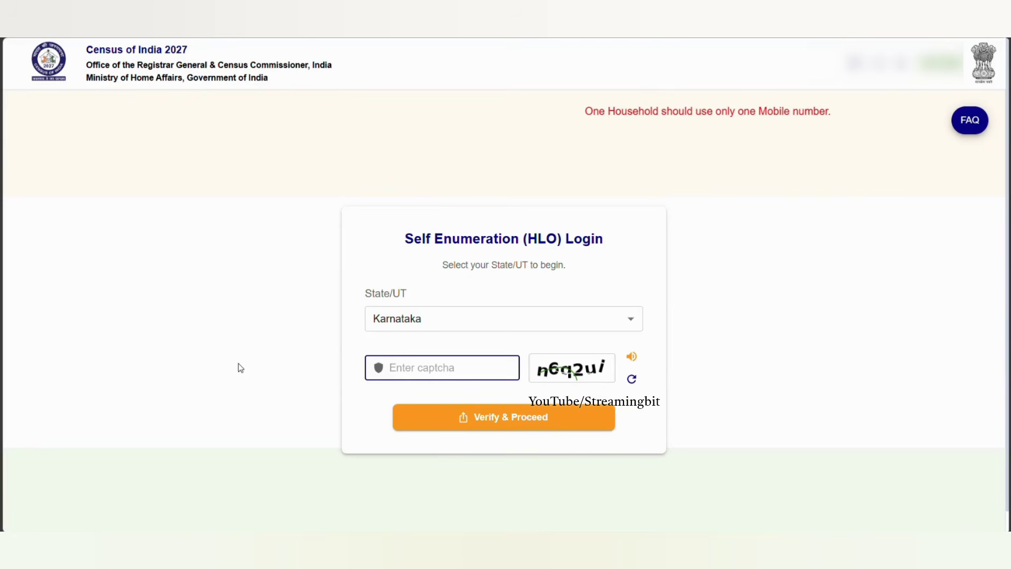
pyautogui.write('n')
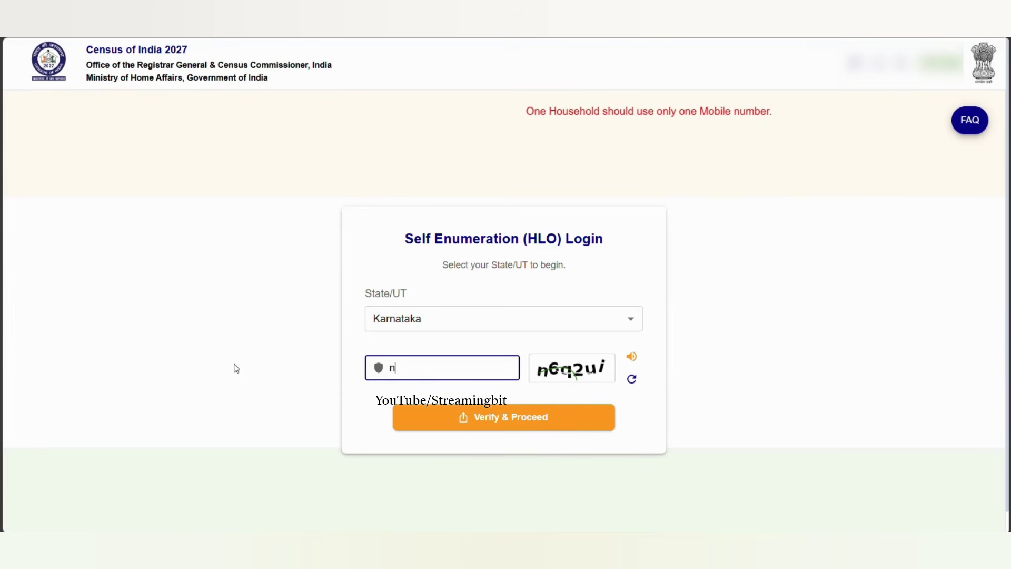
pyautogui.write('6')
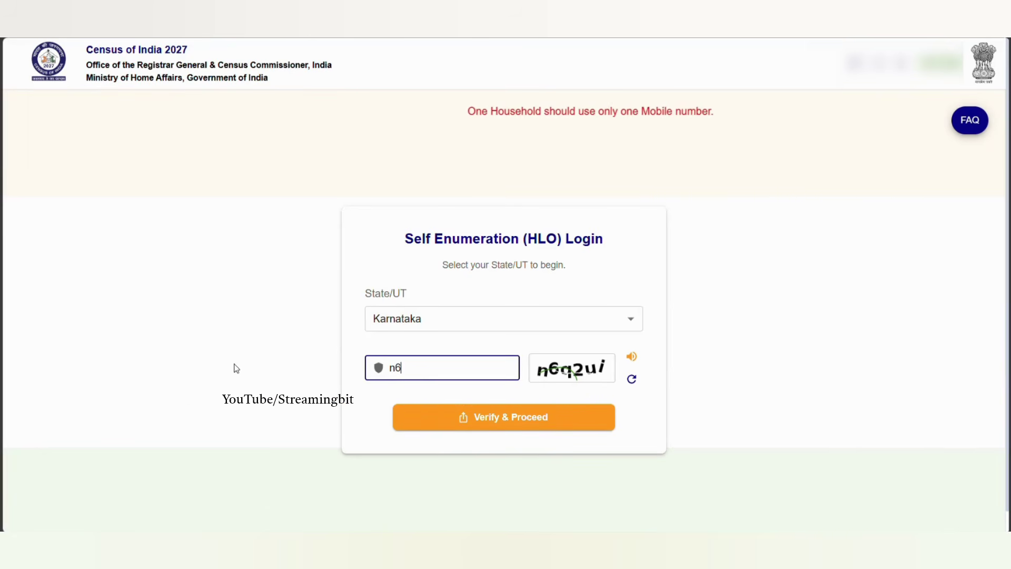
pyautogui.write('q2')
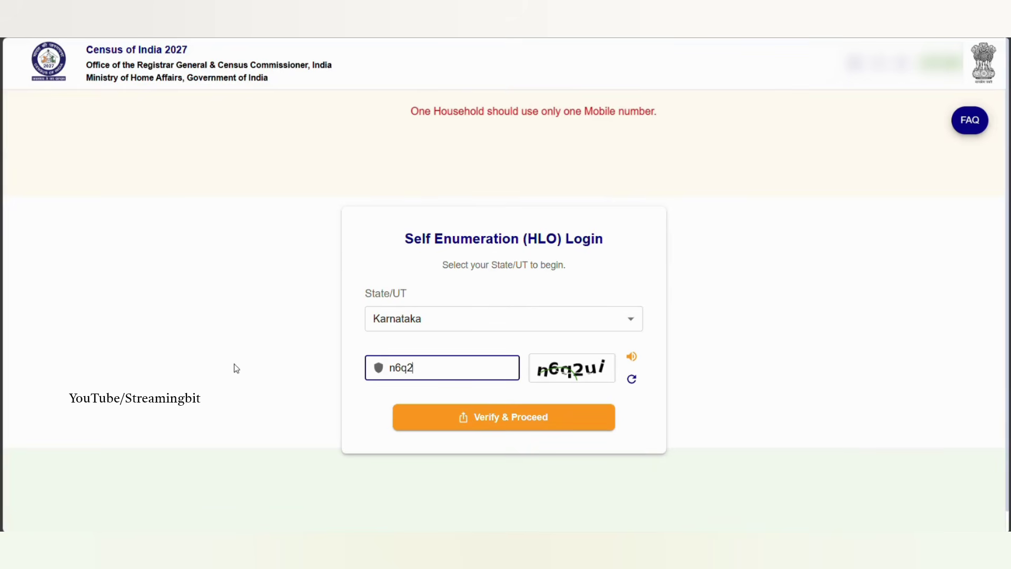
pyautogui.write('ui')
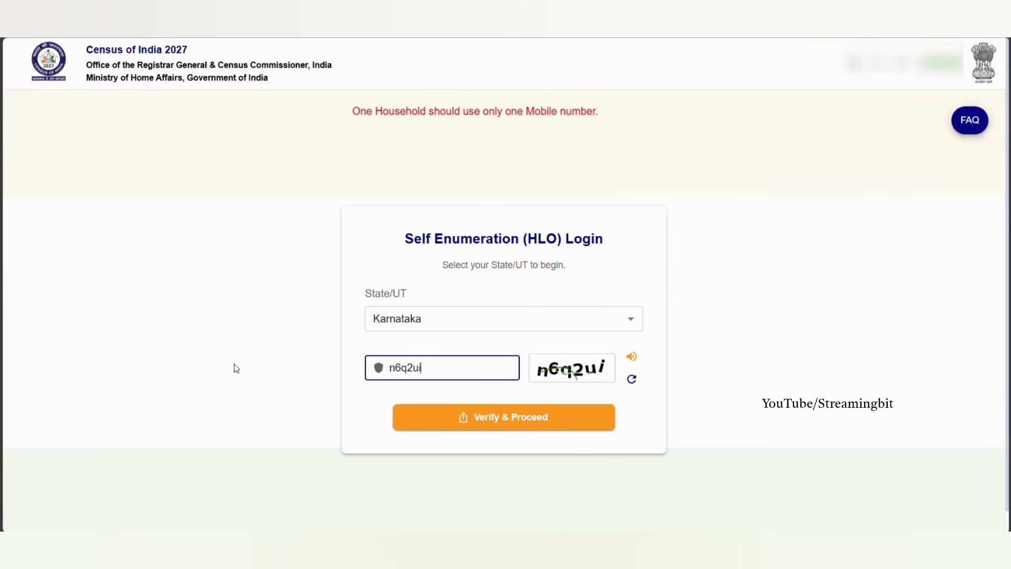
pyautogui.click(437, 405)
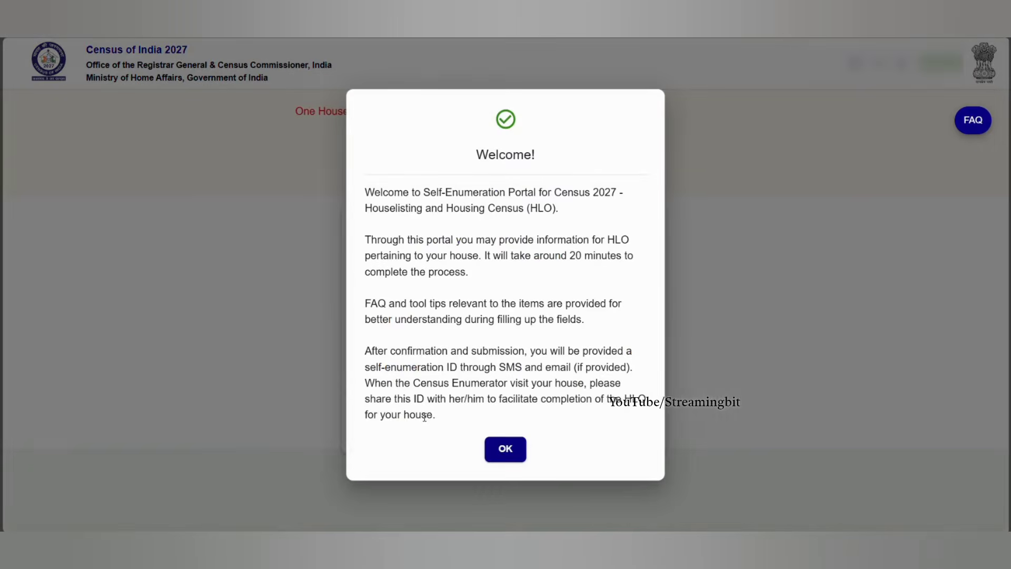
pyautogui.click(506, 451)
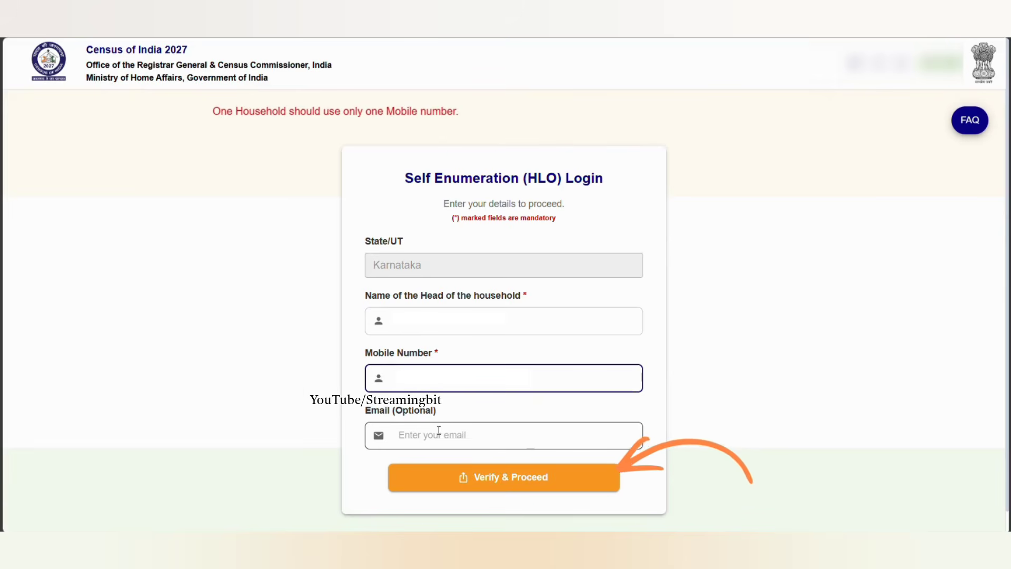
# Step: Submit the household head's details and complete the one-time password verification with English as the language
pyautogui.click(581, 482)
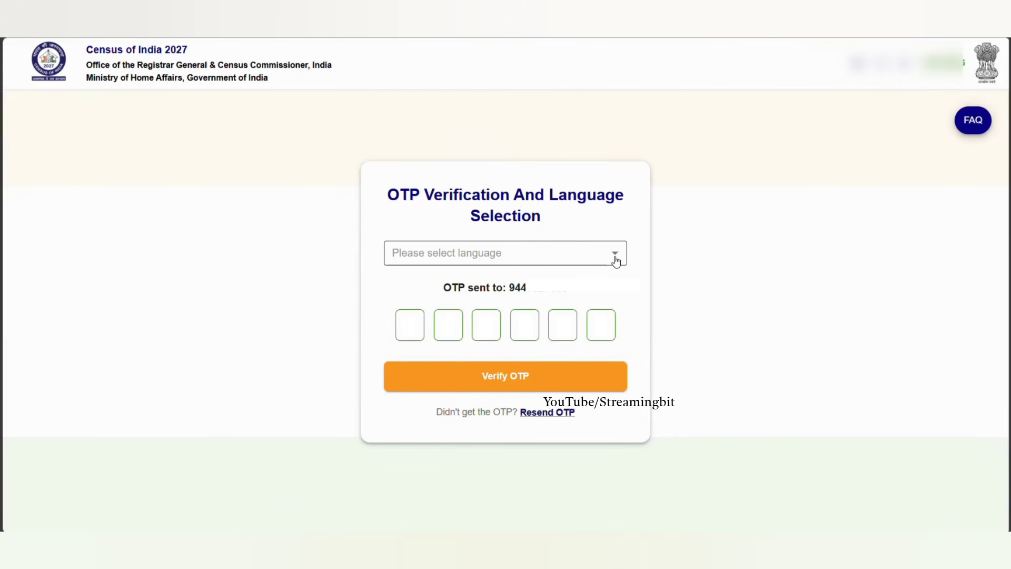
pyautogui.click(615, 258)
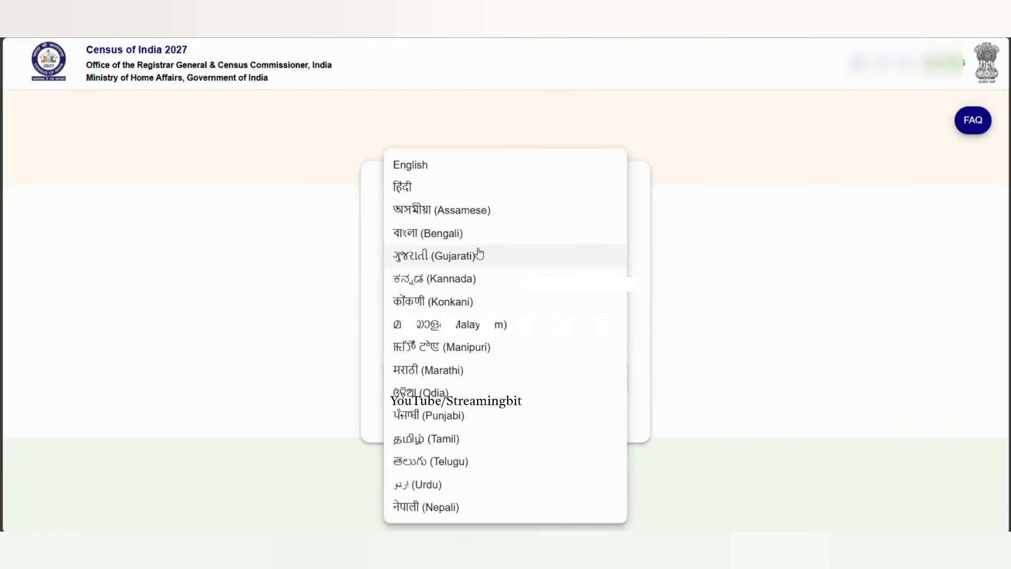
pyautogui.click(405, 167)
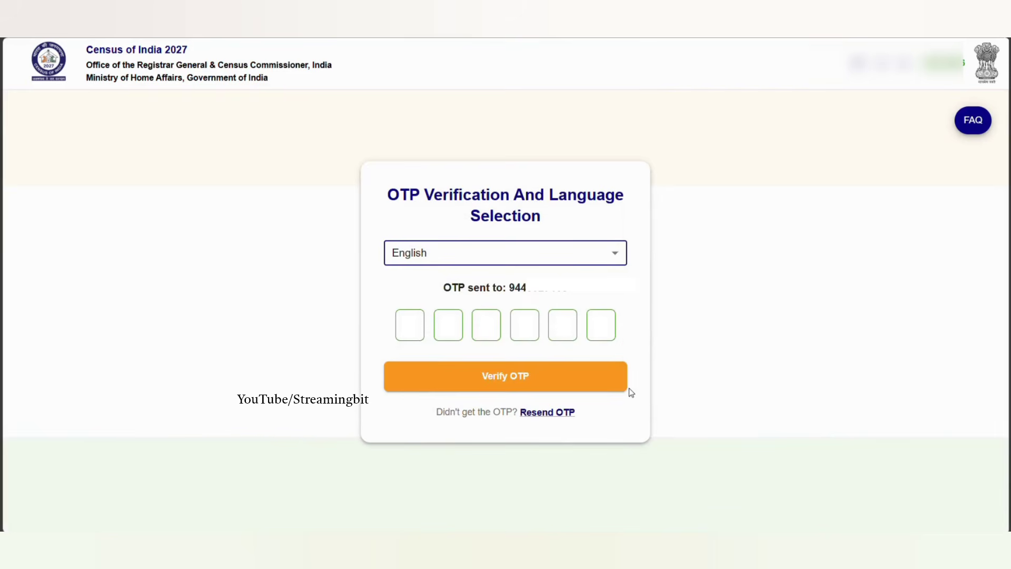
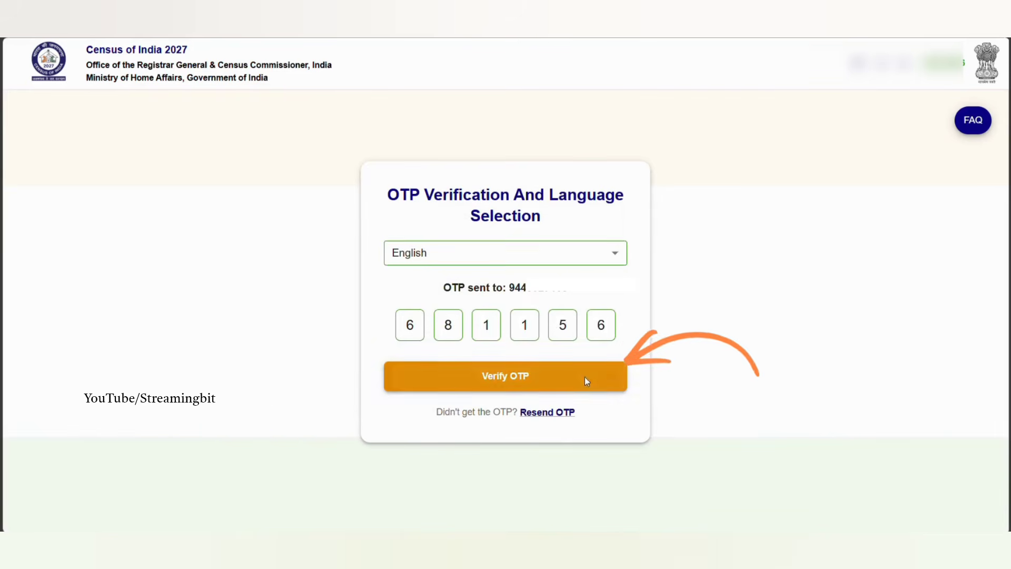
pyautogui.click(586, 381)
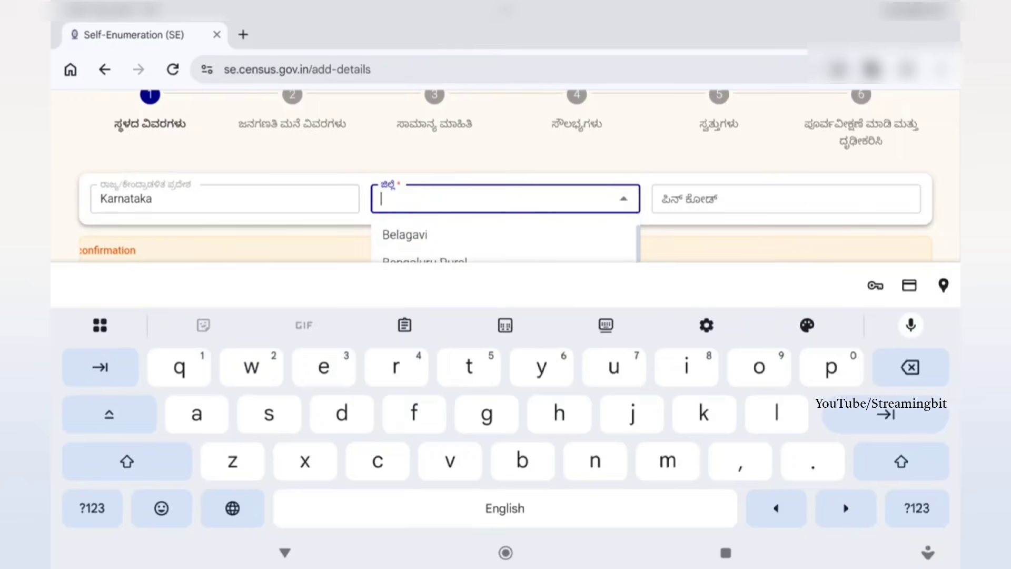
# Step: Set the district in the location details to Dharwad
pyautogui.scroll(-1, 504, 242)
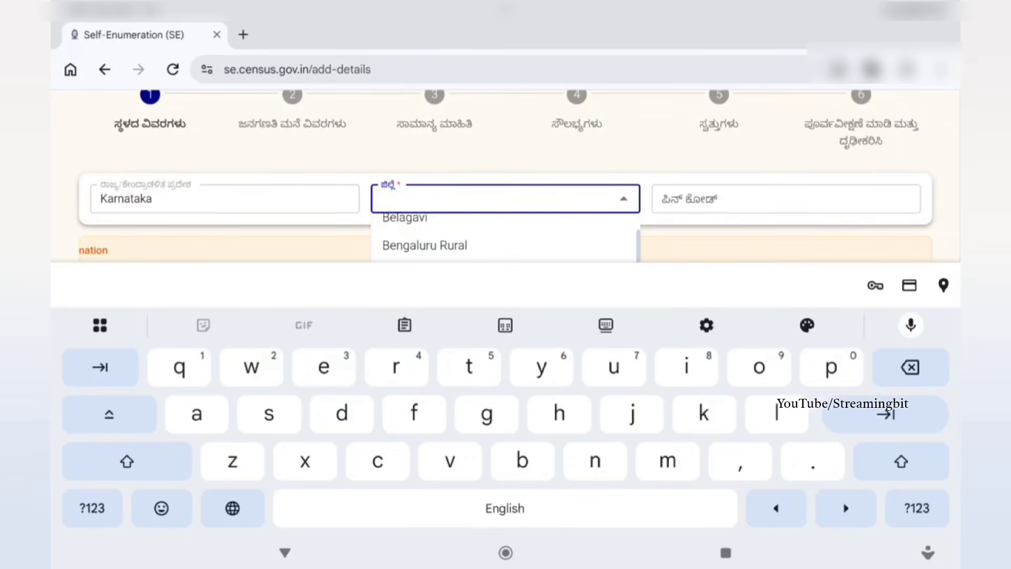
pyautogui.scroll(-1, 505, 242)
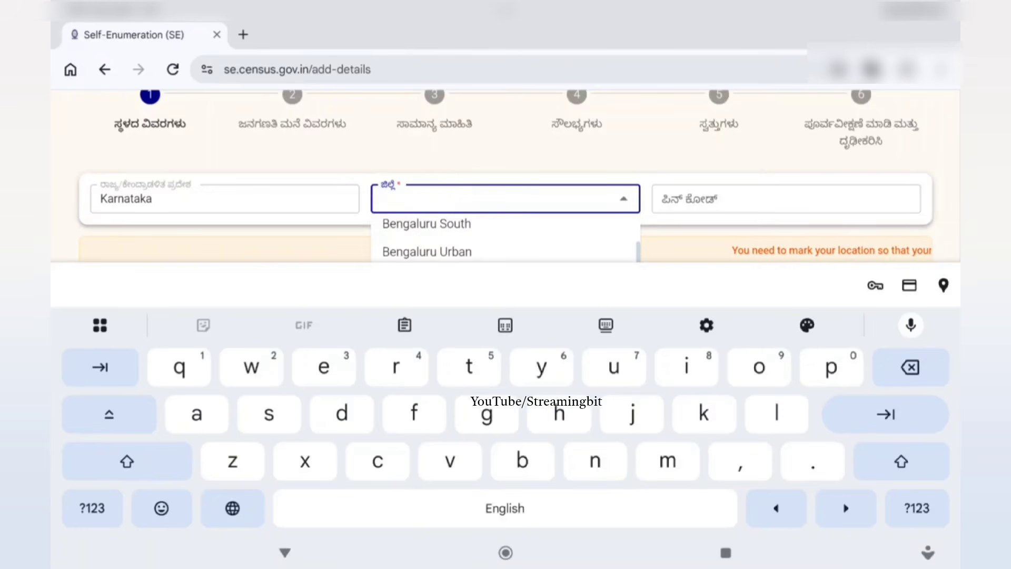
pyautogui.click(285, 552)
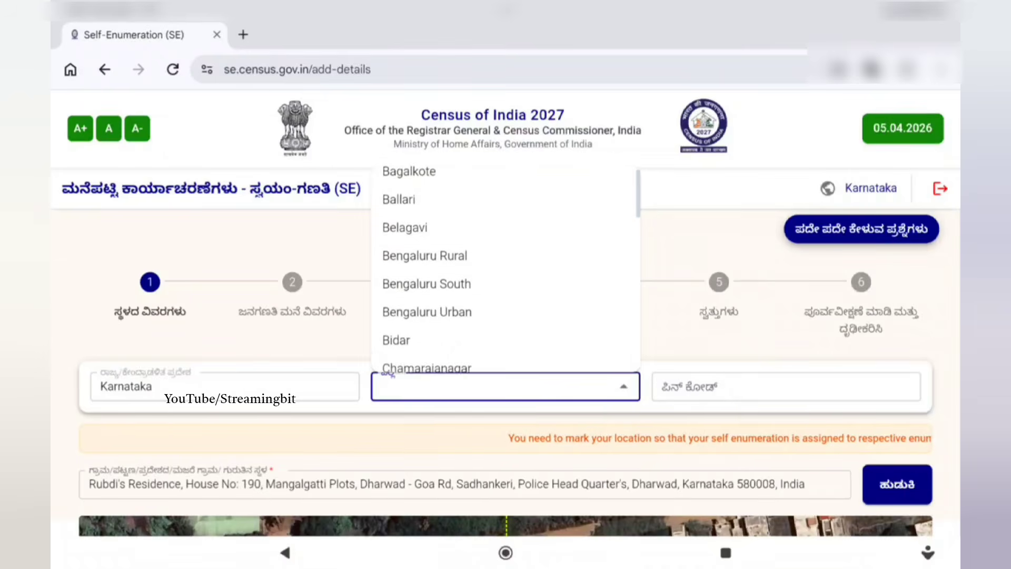
pyautogui.scroll(-5, 506, 268)
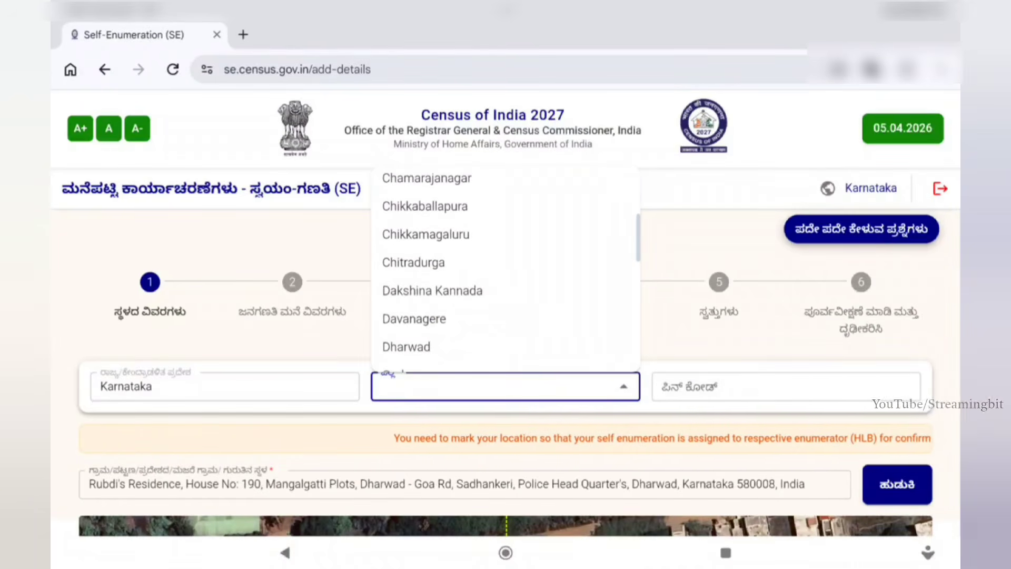
pyautogui.click(406, 347)
# Step: Enter the area's postal code and search the map for "Dharwad, Karnataka, India"
pyautogui.click(786, 176)
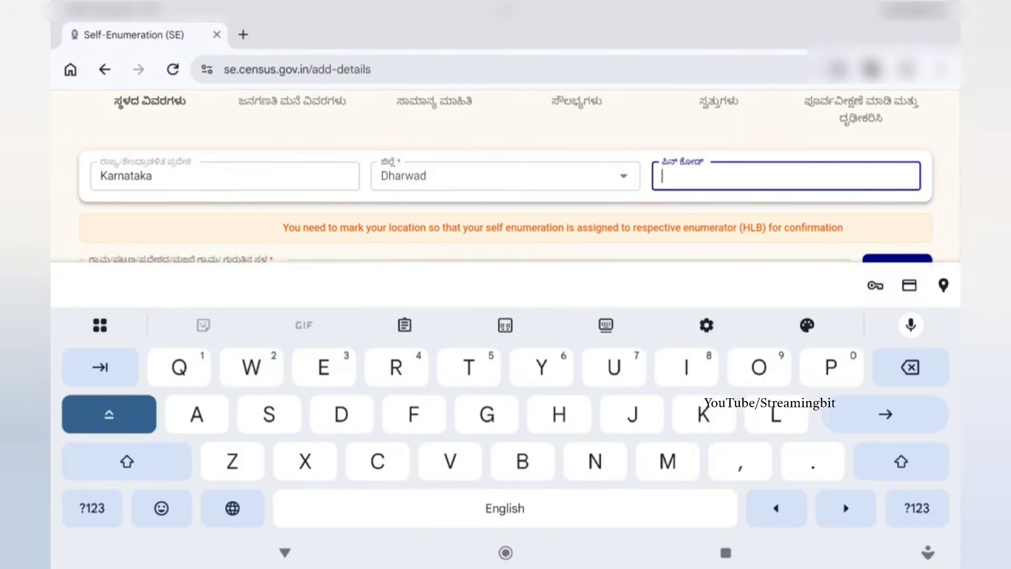
pyautogui.click(93, 508)
pyautogui.write('58000')
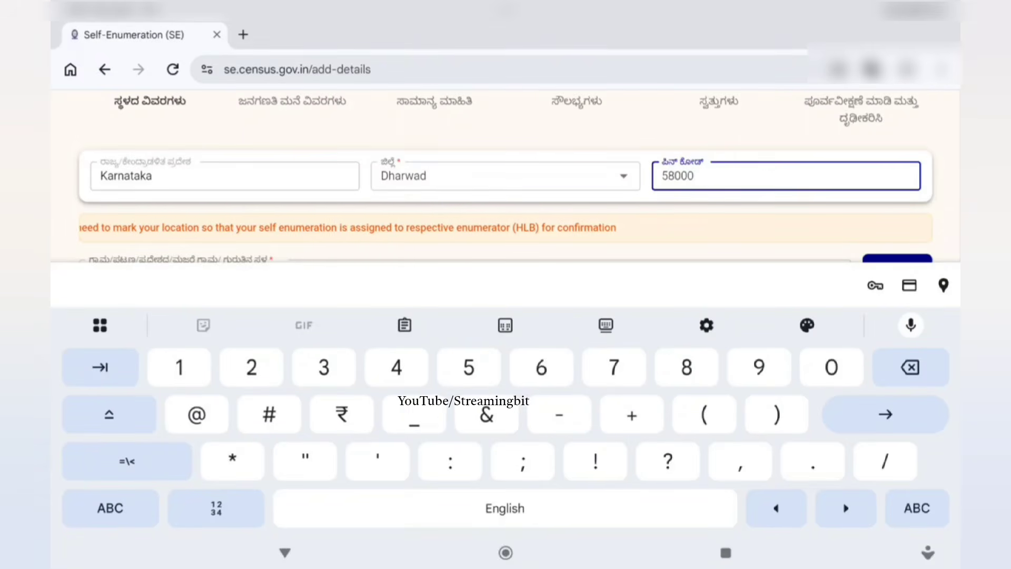
pyautogui.write('7')
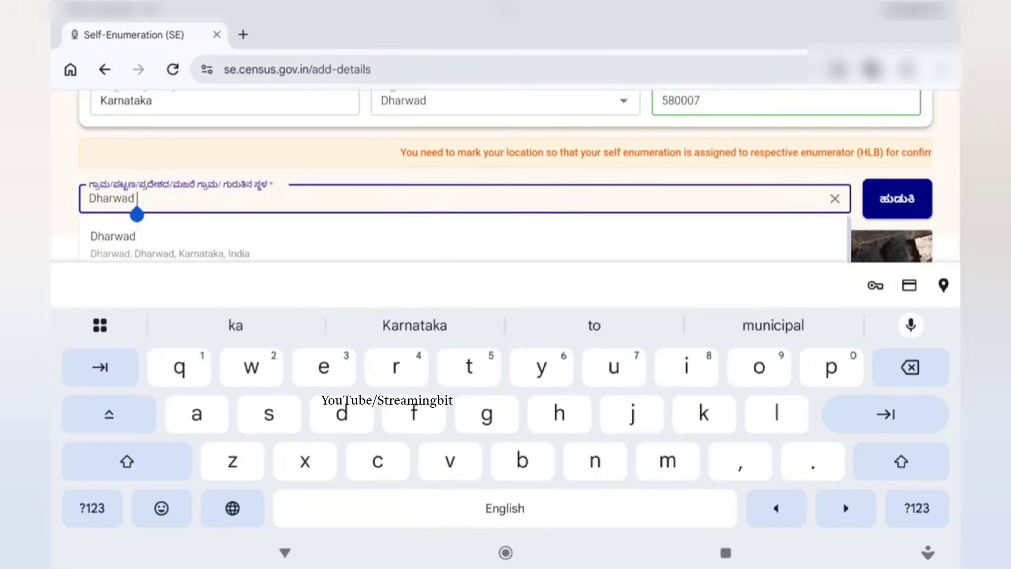
pyautogui.click(121, 242)
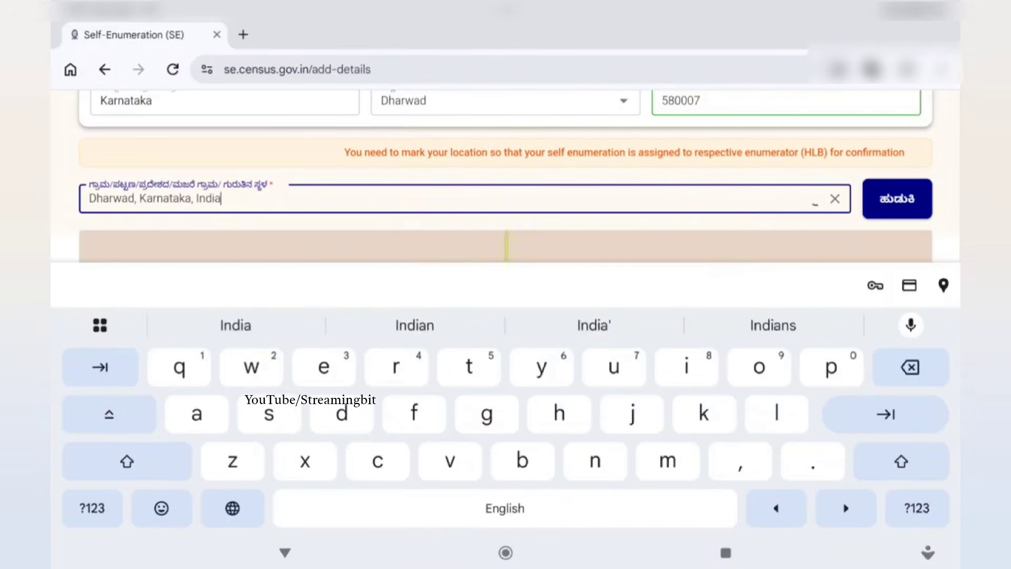
pyautogui.click(897, 199)
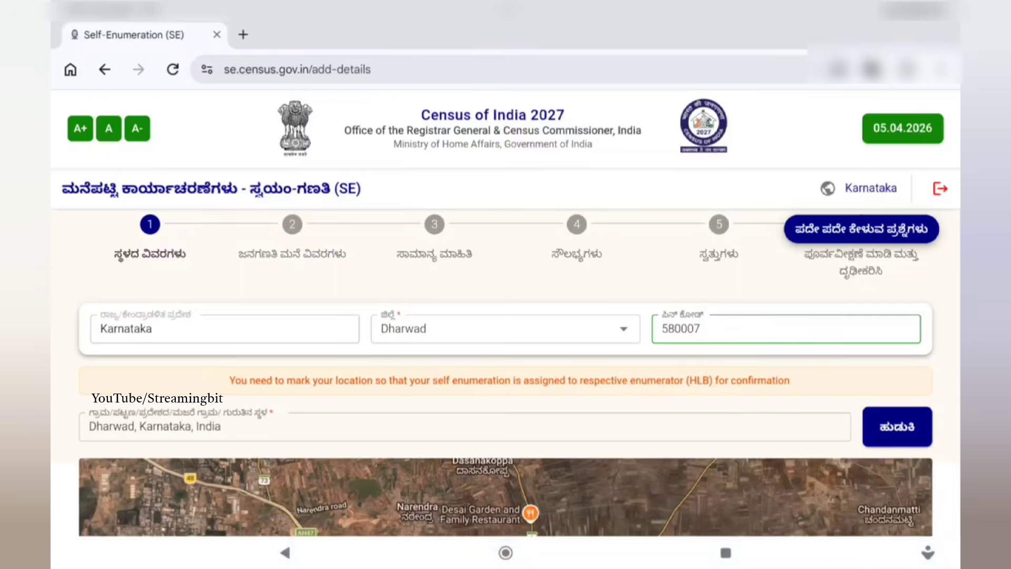
# Step: Move the location marker on the satellite map into Dharwad city, near Babu Singh Thakur Pedha east of PB Rd
pyautogui.scroll(-4, 506, 495)
pyautogui.scroll(-2, 505, 481)
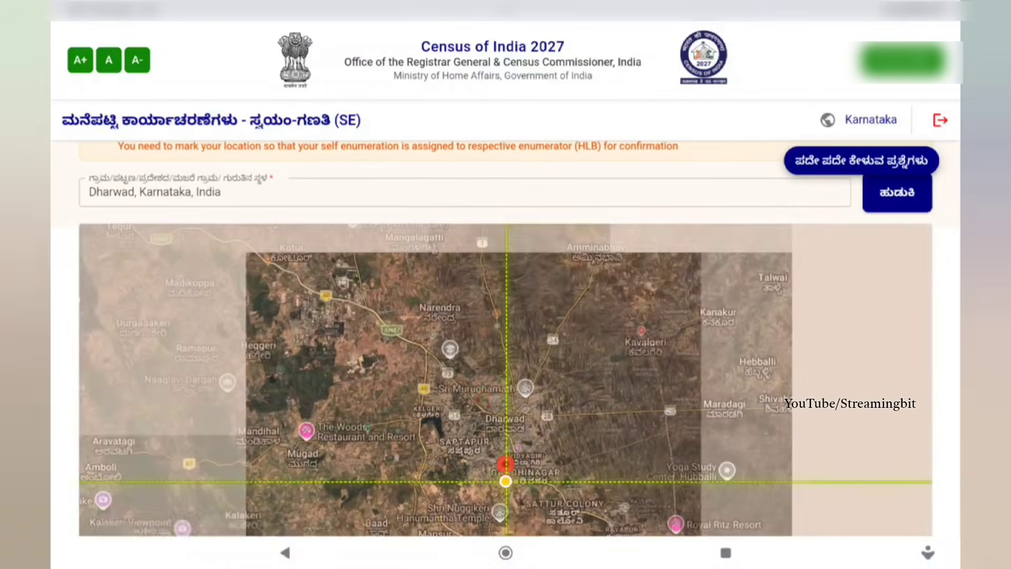
pyautogui.moveTo(501, 476); pyautogui.dragTo(429, 307)
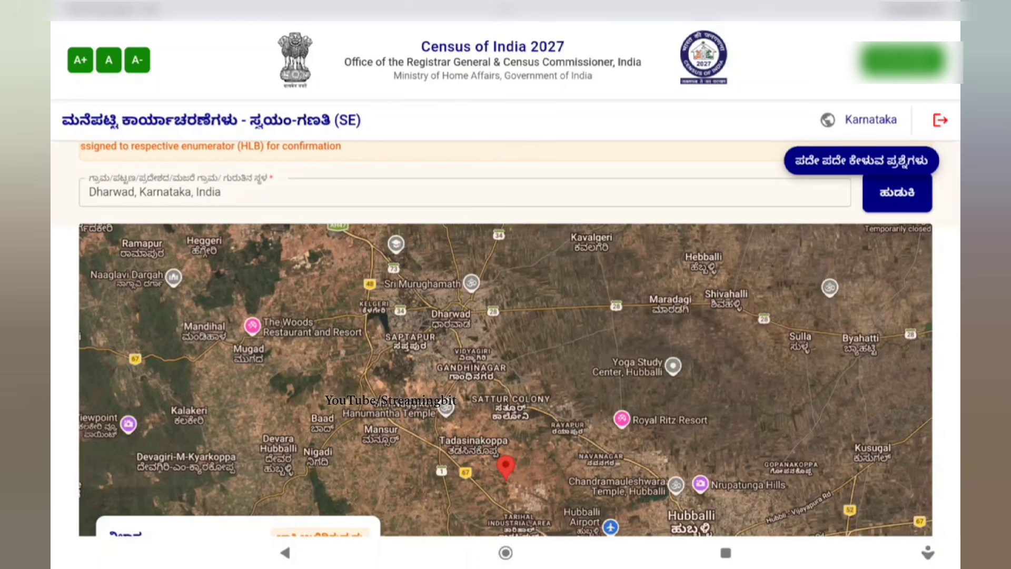
pyautogui.scroll(2, 506, 481)
pyautogui.moveTo(437, 305); pyautogui.dragTo(573, 493)
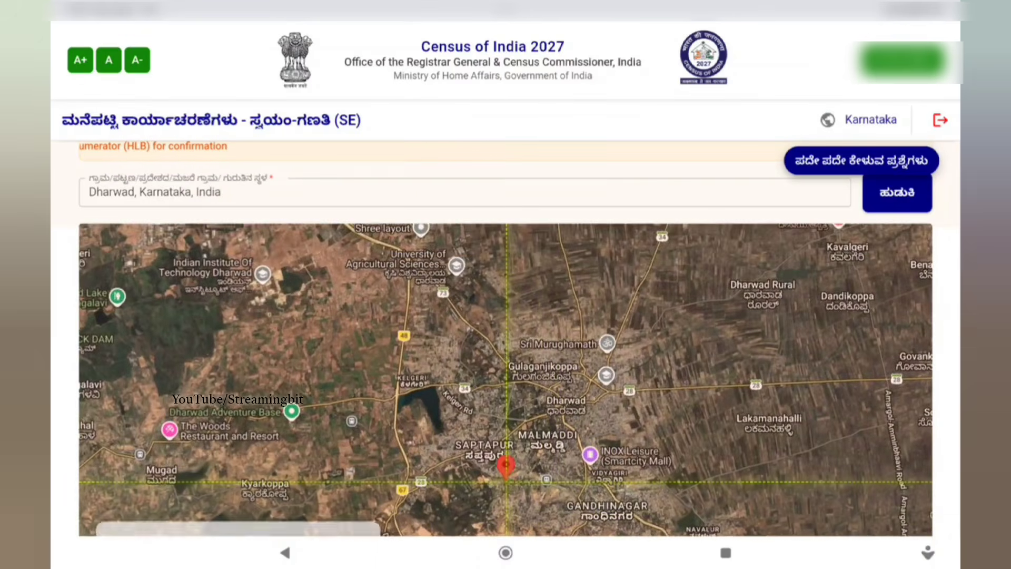
pyautogui.scroll(3, 506, 482)
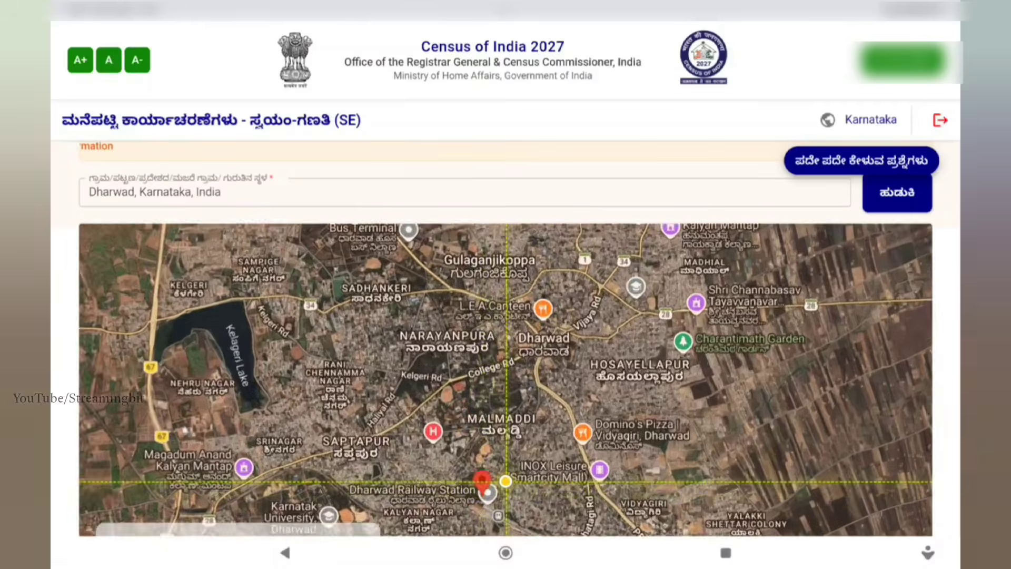
pyautogui.scroll(2, 644, 294)
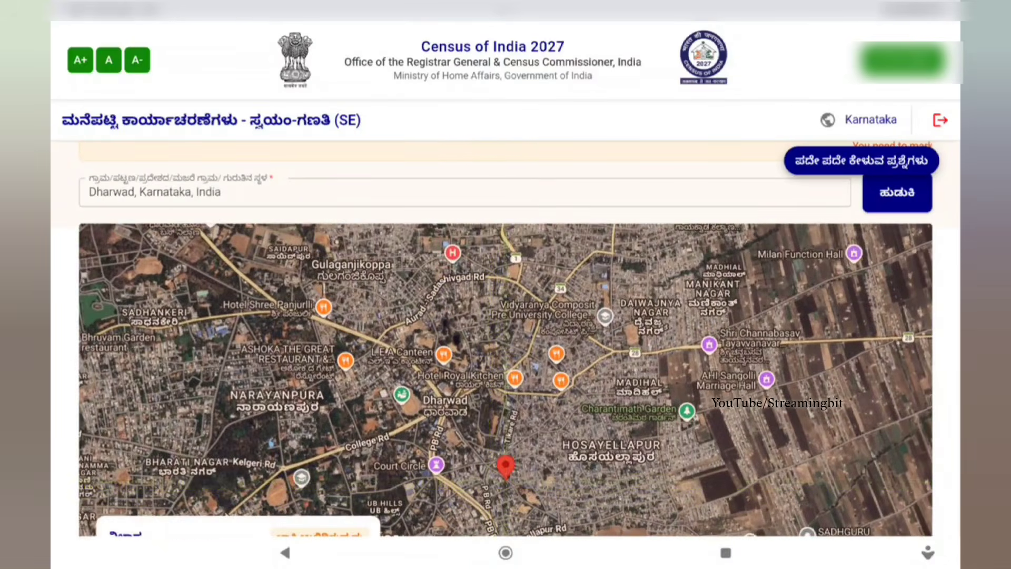
pyautogui.scroll(3, 506, 466)
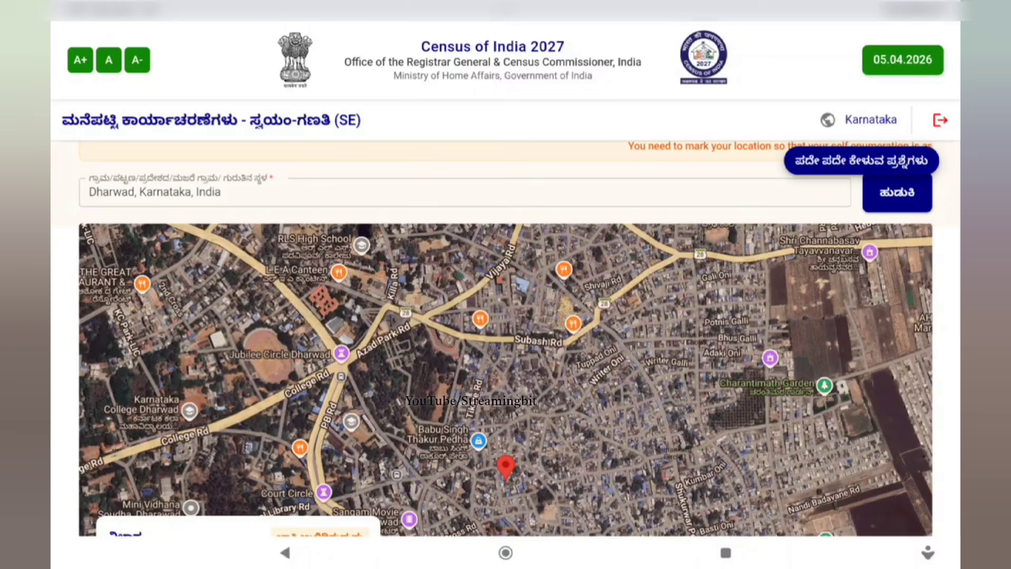
pyautogui.scroll(2, 506, 379)
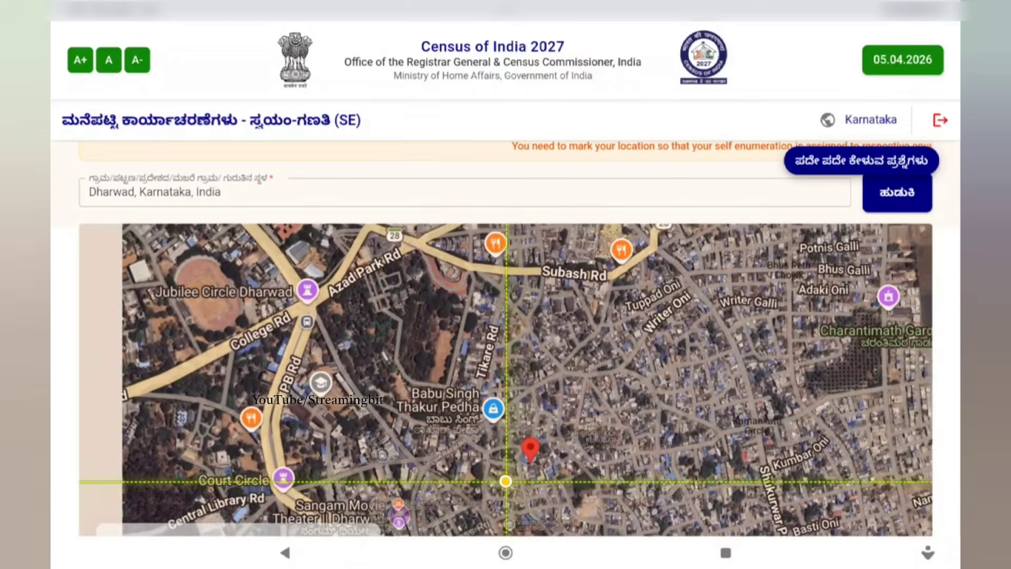
# Step: Move the location marker on the satellite map to the houses between Babu Singh Thakur Pedha and Bhusappa Chowk Kurubar Oni
pyautogui.scroll(-3, 505, 379)
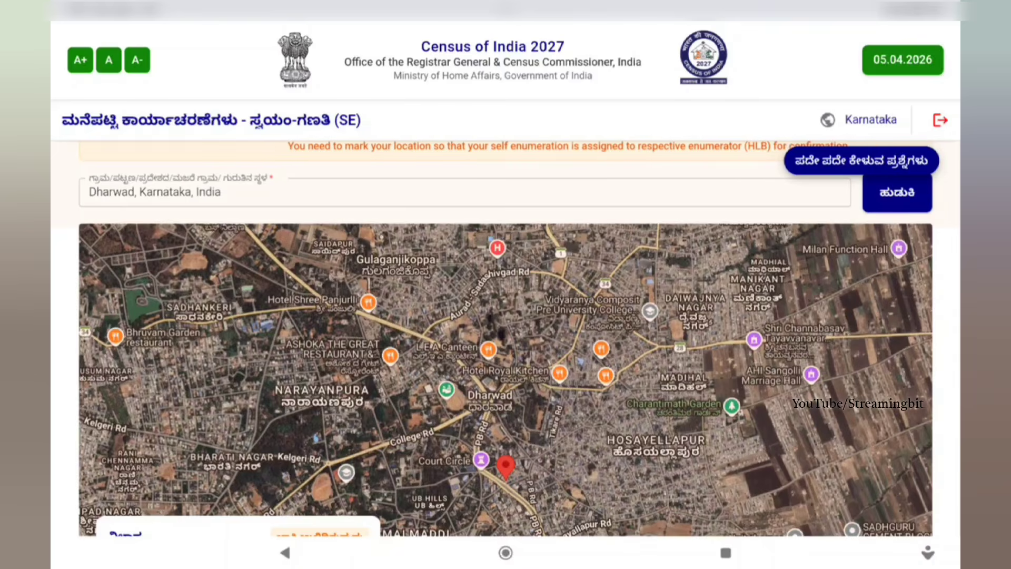
pyautogui.scroll(3, 505, 379)
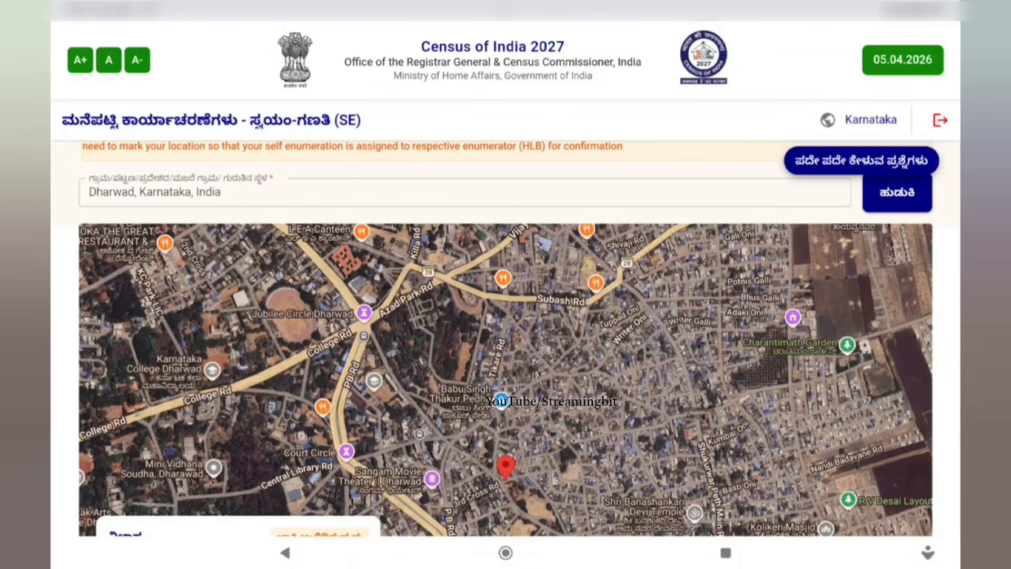
pyautogui.moveTo(463, 526)
pyautogui.mouseDown()
pyautogui.moveTo(505, 449)
pyautogui.moveTo(433, 514)
pyautogui.moveTo(420, 541)
pyautogui.mouseUp()
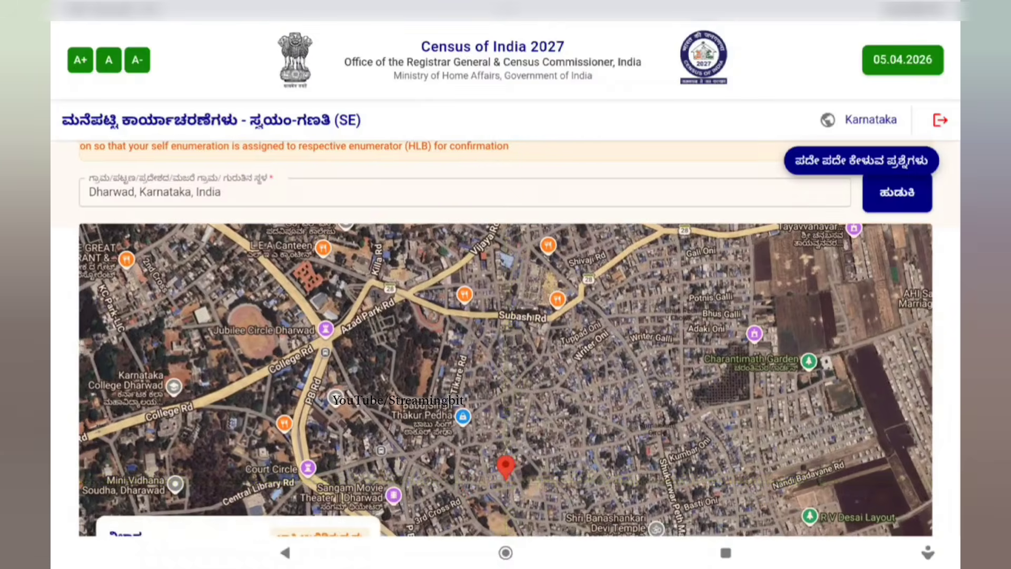
pyautogui.scroll(3, 520, 450)
pyautogui.scroll(-3, 505, 379)
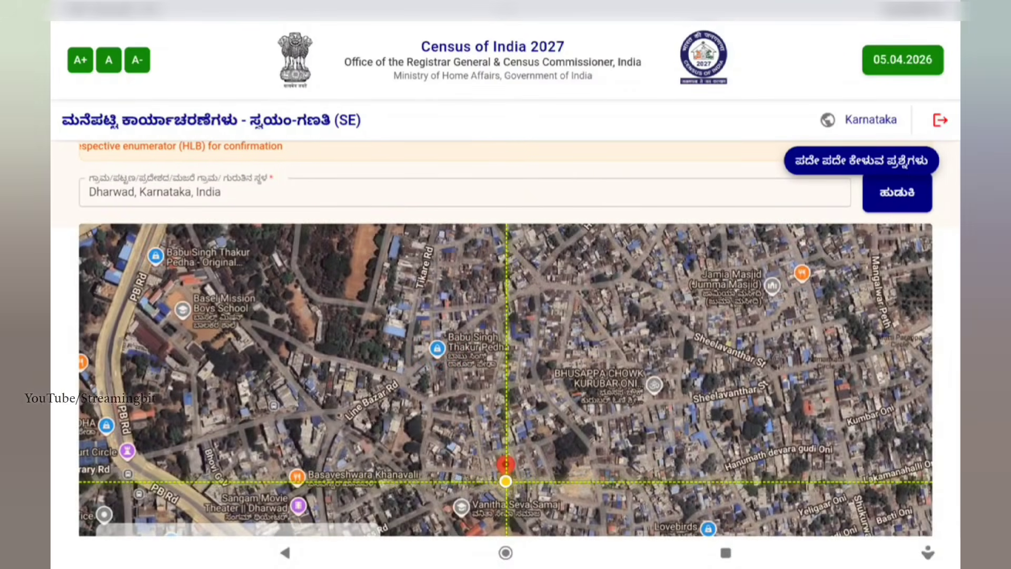
pyautogui.scroll(-3, 506, 379)
pyautogui.scroll(5, 505, 379)
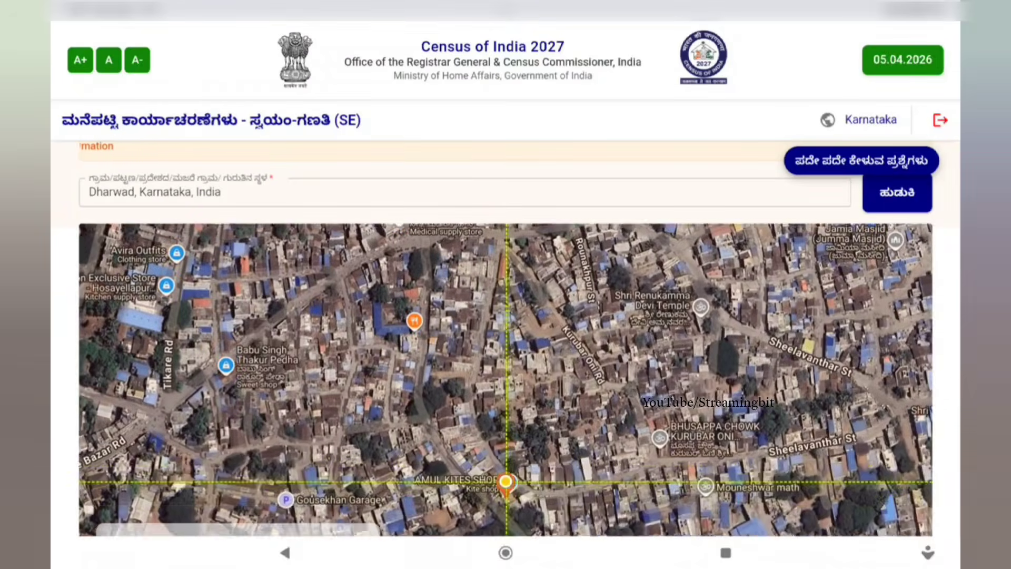
pyautogui.moveTo(506, 369); pyautogui.dragTo(510, 439)
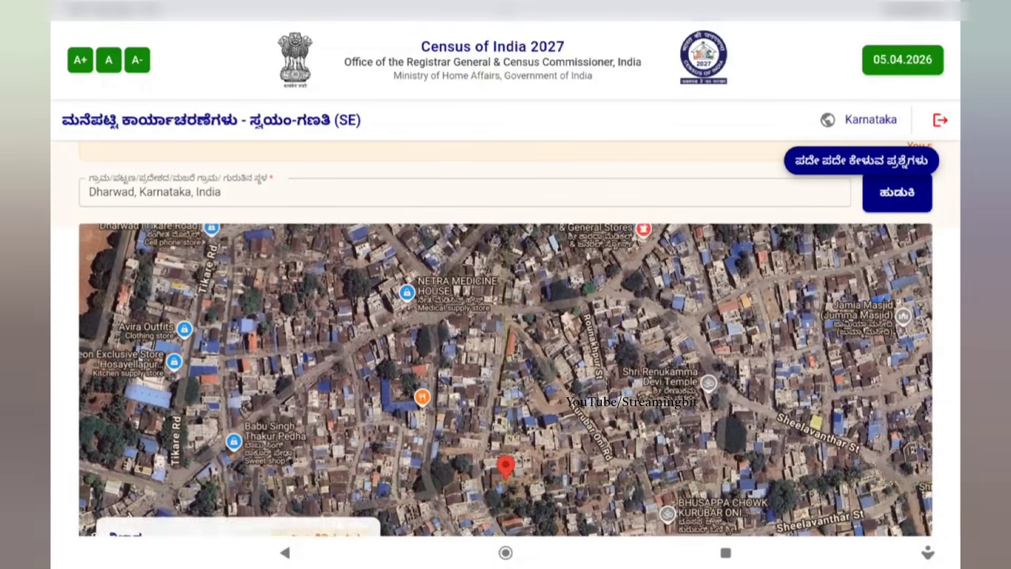
# Step: Shift the location marker northeast to Rounakhpur St, just west of Shri Renukamma Devi Temple
pyautogui.scroll(2, 505, 379)
pyautogui.scroll(-2, 506, 480)
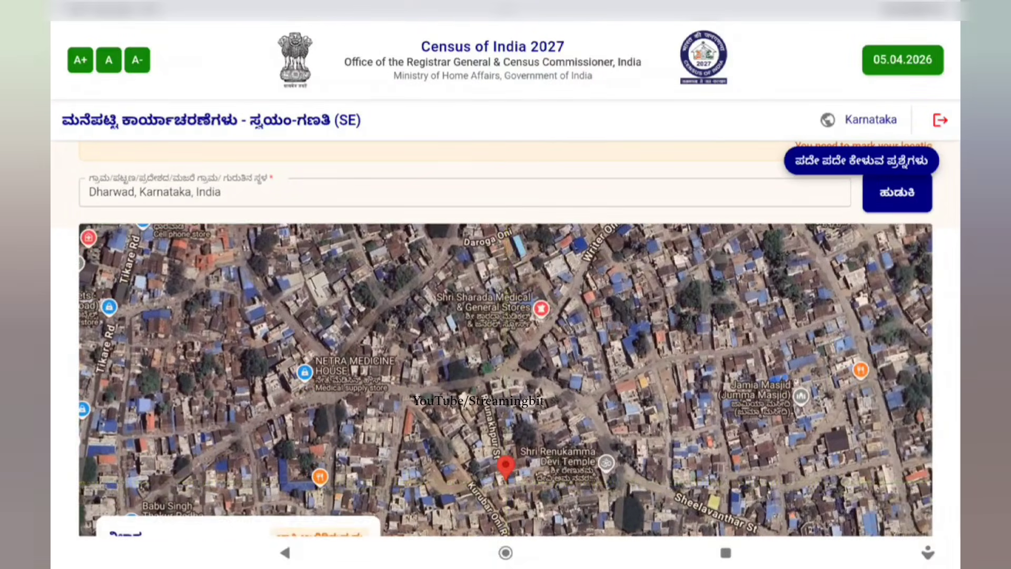
pyautogui.scroll(1, 505, 481)
pyautogui.scroll(2, 506, 481)
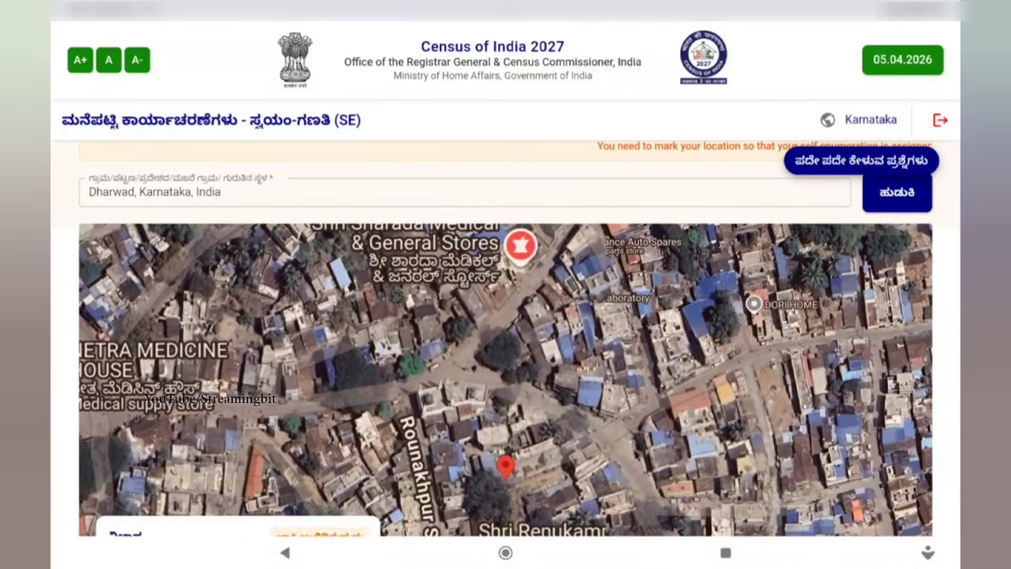
# Step: Move the location marker farther northeast to the houses between Shri Sharada Medical & General Stores and Jamia Masjid
pyautogui.moveTo(543, 449); pyautogui.dragTo(505, 480)
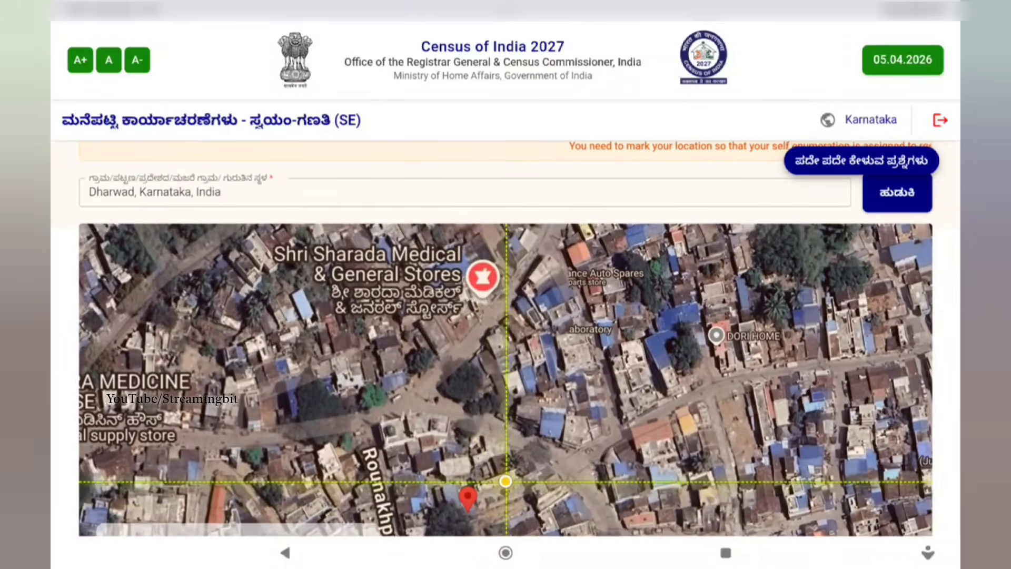
pyautogui.scroll(-1, 505, 480)
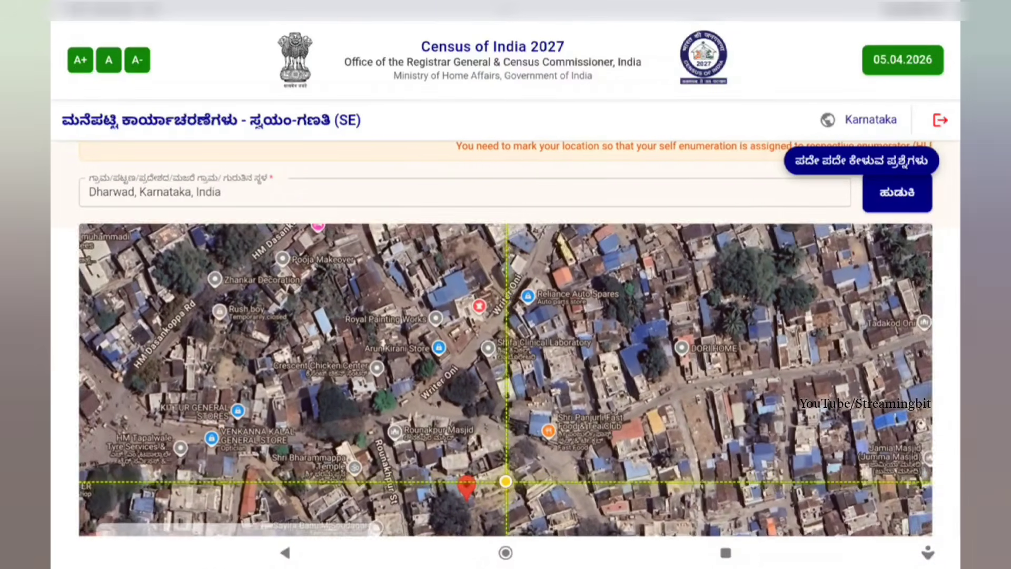
pyautogui.moveTo(526, 358); pyautogui.dragTo(413, 455)
pyautogui.scroll(1, 505, 481)
pyautogui.scroll(-2, 505, 481)
pyautogui.scroll(-2, 506, 481)
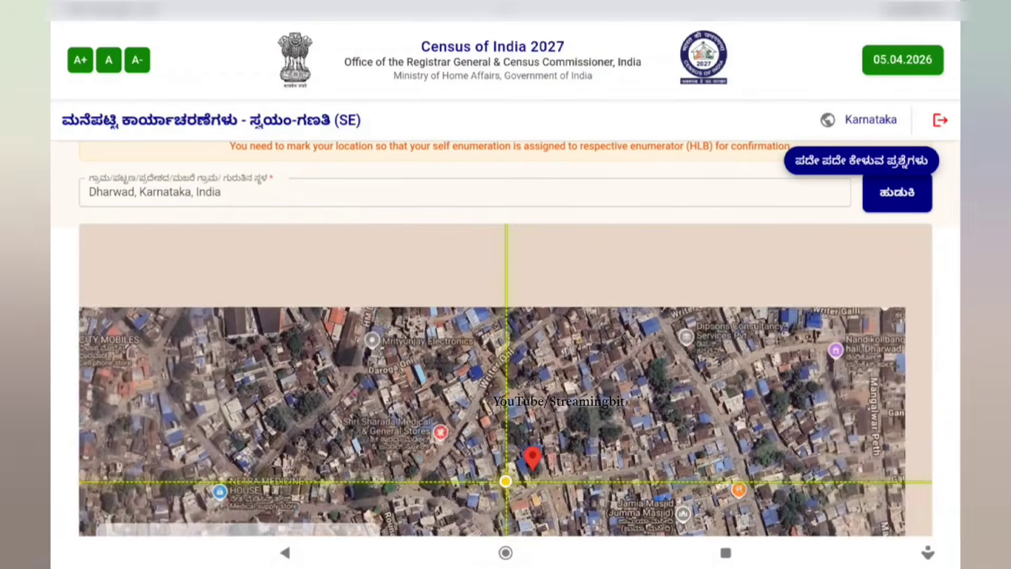
pyautogui.scroll(1, 506, 481)
pyautogui.moveTo(536, 463); pyautogui.dragTo(489, 497)
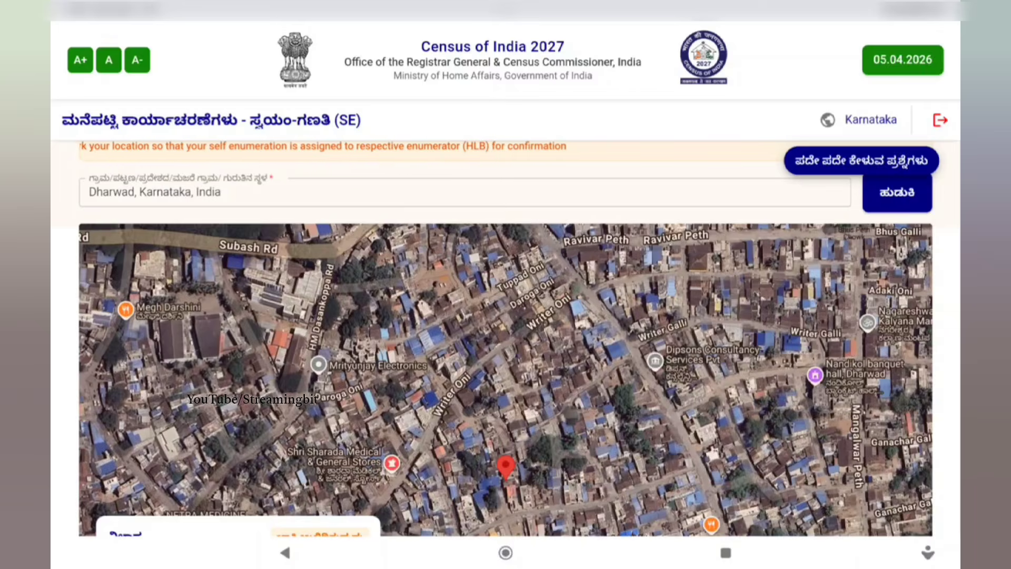
# Step: Fine-tune the location marker to the houses southeast of Writer Oni, west of Dipsons Consultancy Services
pyautogui.scroll(-3, 505, 481)
pyautogui.scroll(4, 505, 481)
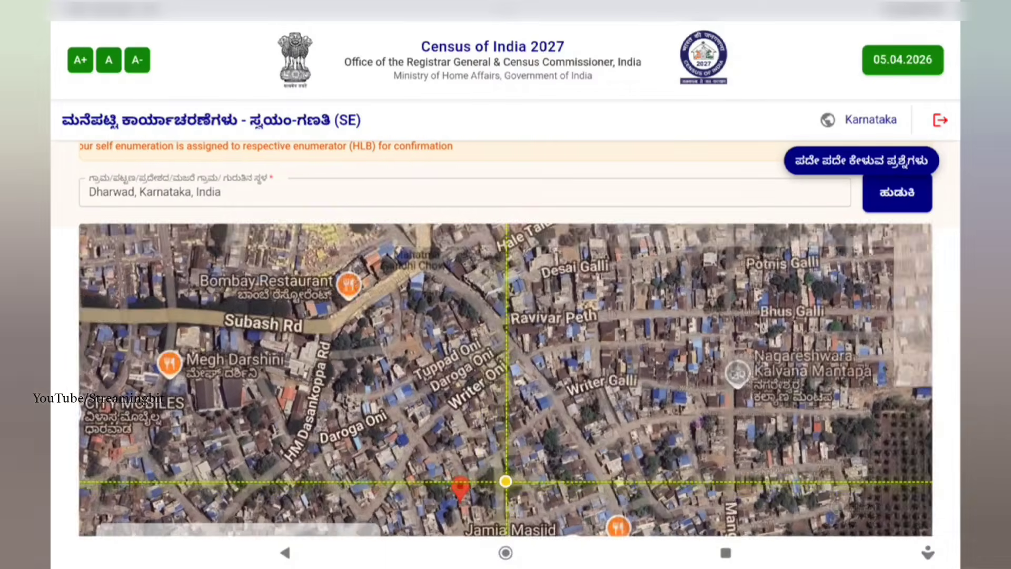
pyautogui.scroll(-1, 506, 379)
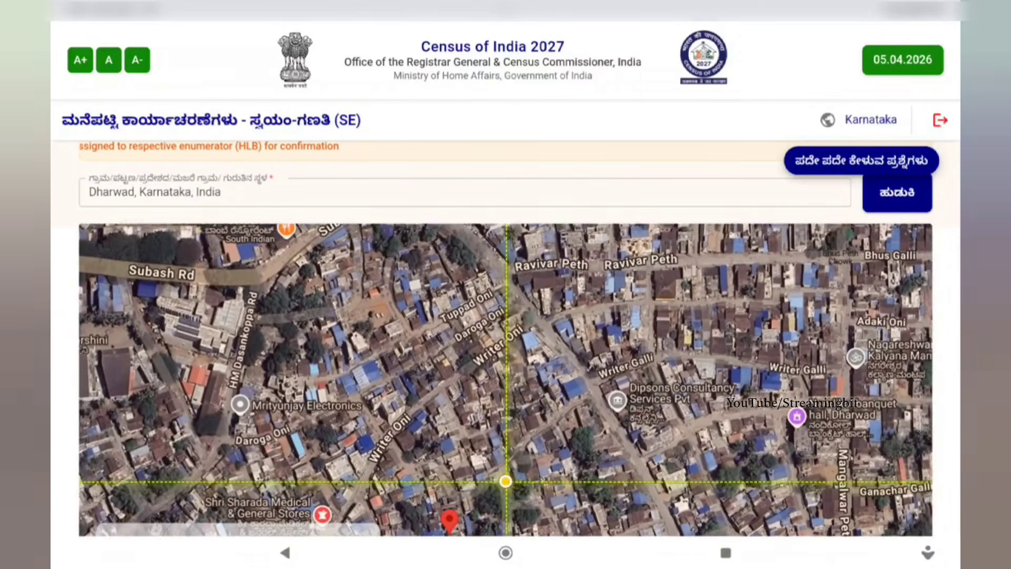
pyautogui.scroll(-1, 505, 481)
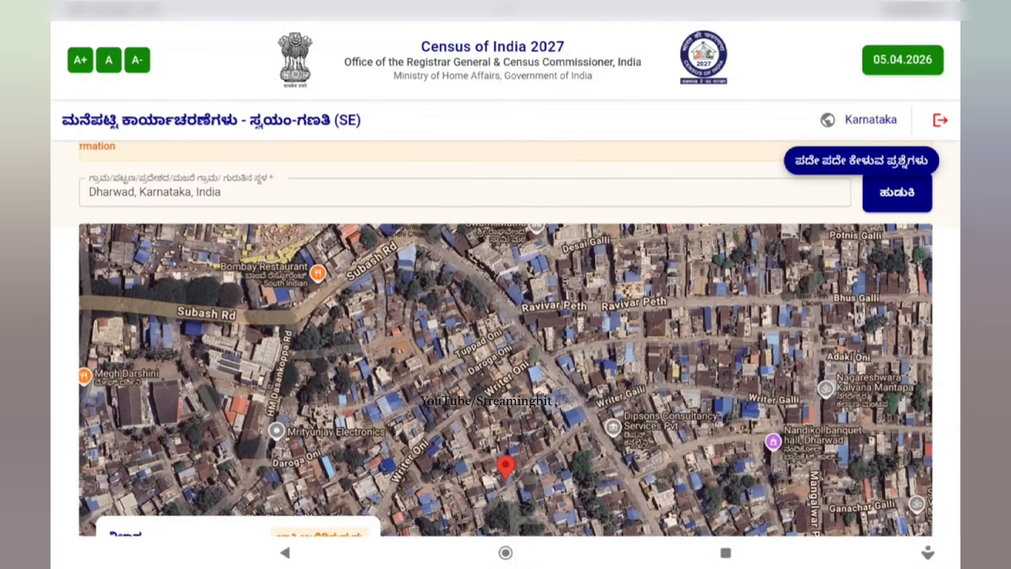
# Step: Confirm the marker's position in the address card to fetch the house's address
pyautogui.scroll(-3, 506, 368)
pyautogui.scroll(-3, 505, 316)
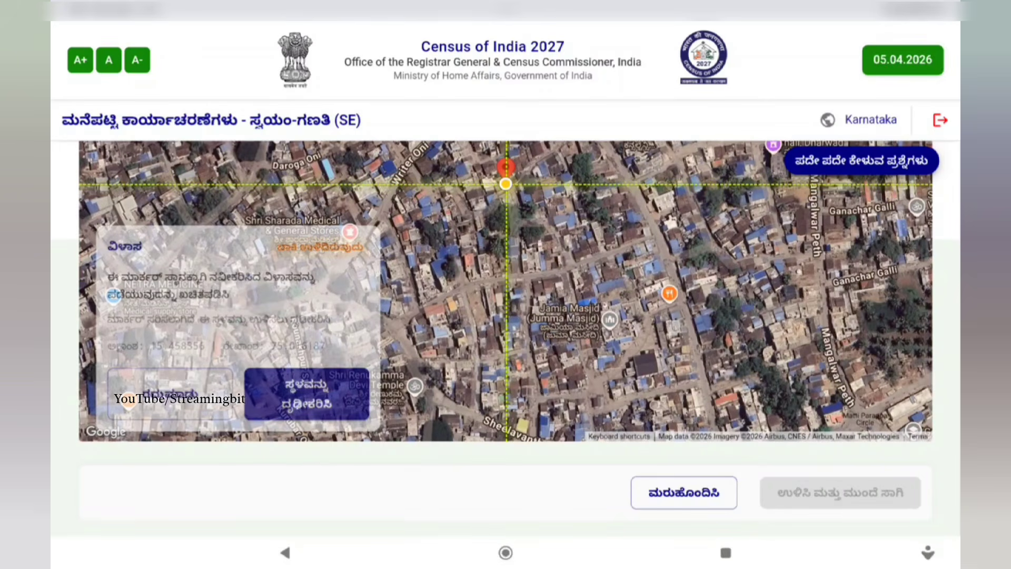
pyautogui.scroll(1, 506, 316)
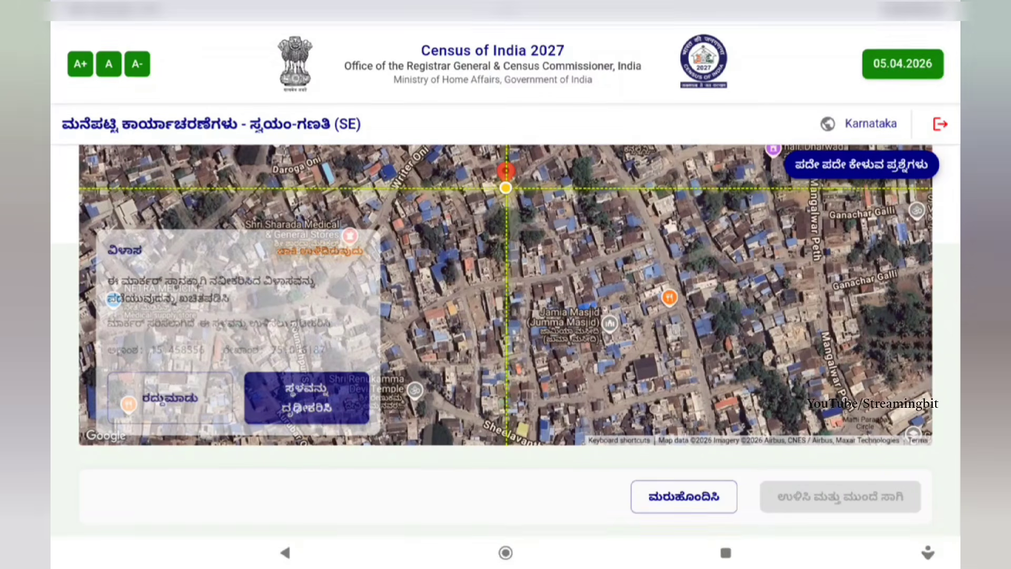
pyautogui.scroll(-1, 567, 400)
pyautogui.scroll(1, 574, 399)
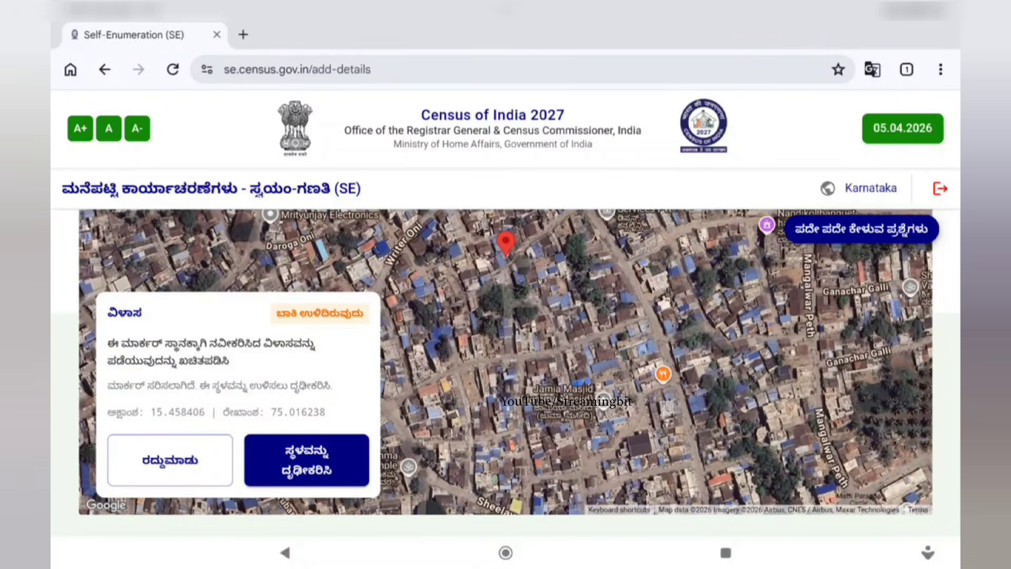
pyautogui.click(306, 460)
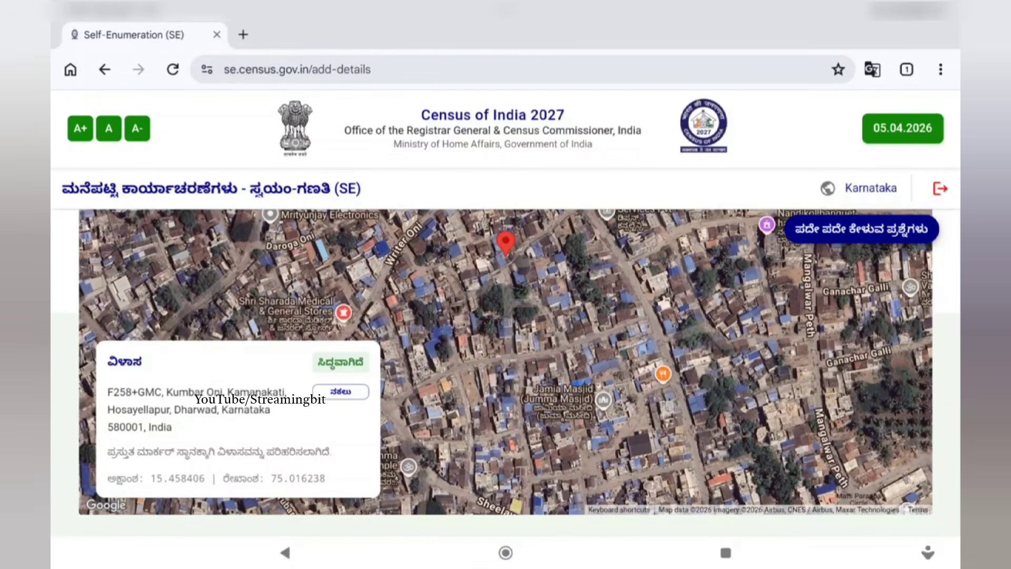
# Step: Save the location details and confirm proceeding with the selected house location in Dharwad, Karnataka
pyautogui.scroll(-2, 505, 316)
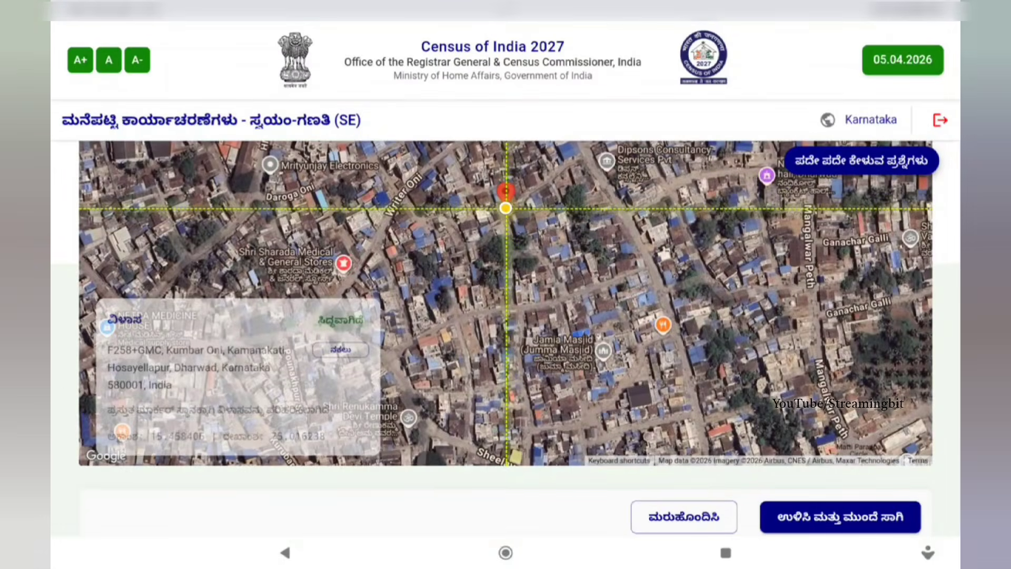
pyautogui.click(840, 517)
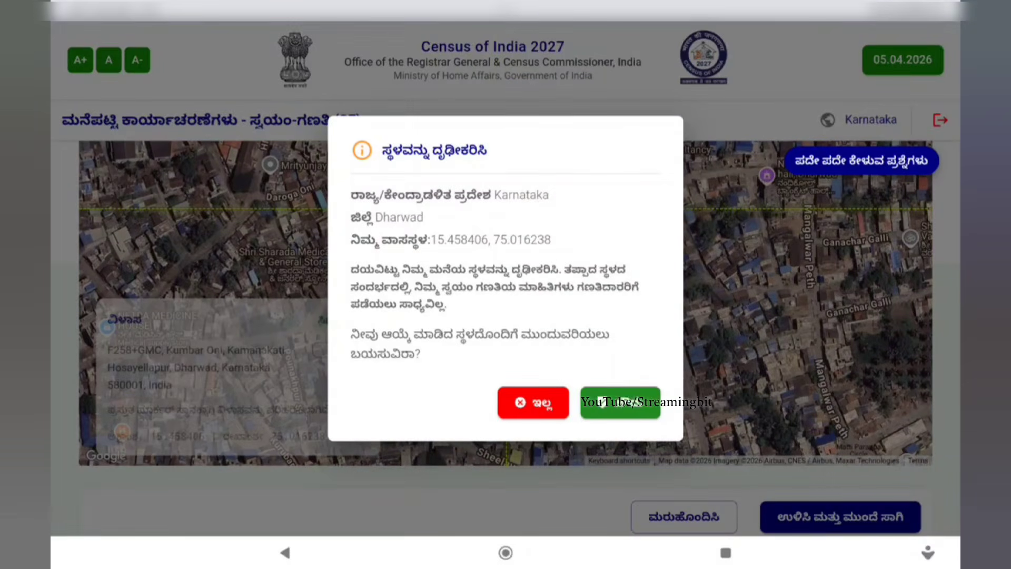
pyautogui.click(620, 402)
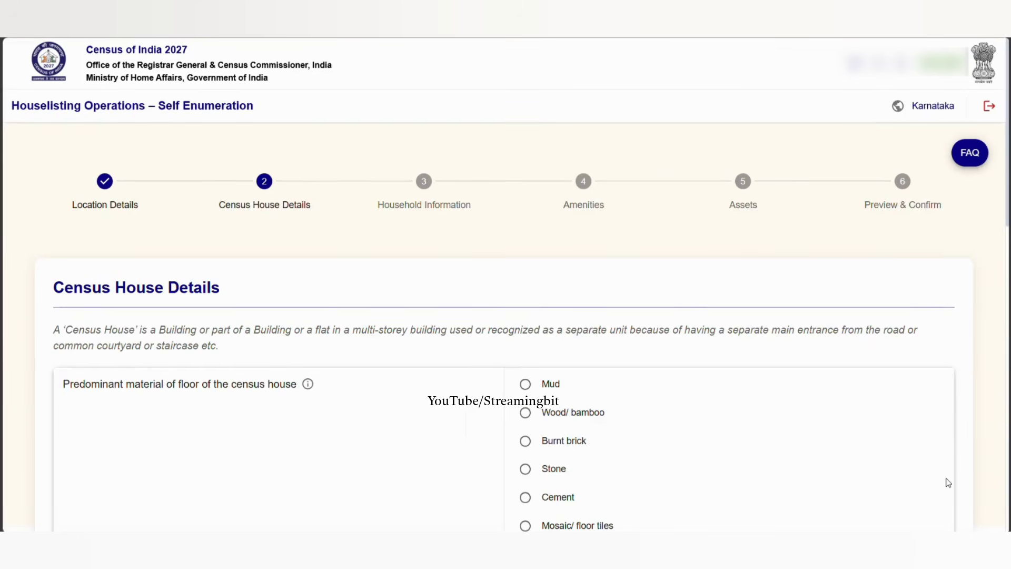
# Step: Set the census house's predominant floor material to Cement and its wall and roof materials to Concrete
pyautogui.scroll(-1, 986, 381)
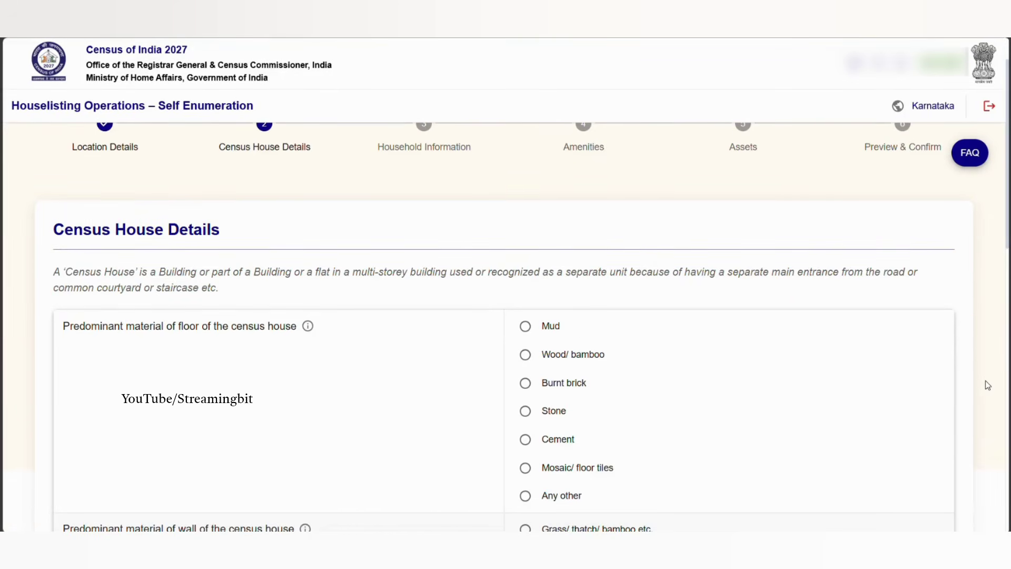
pyautogui.scroll(-2, 987, 384)
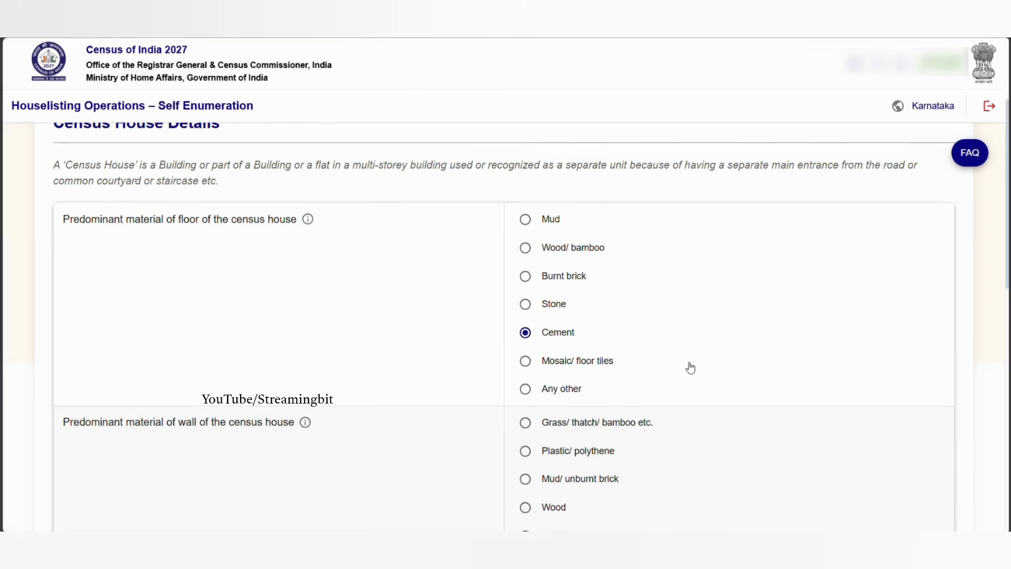
pyautogui.scroll(-2, 688, 366)
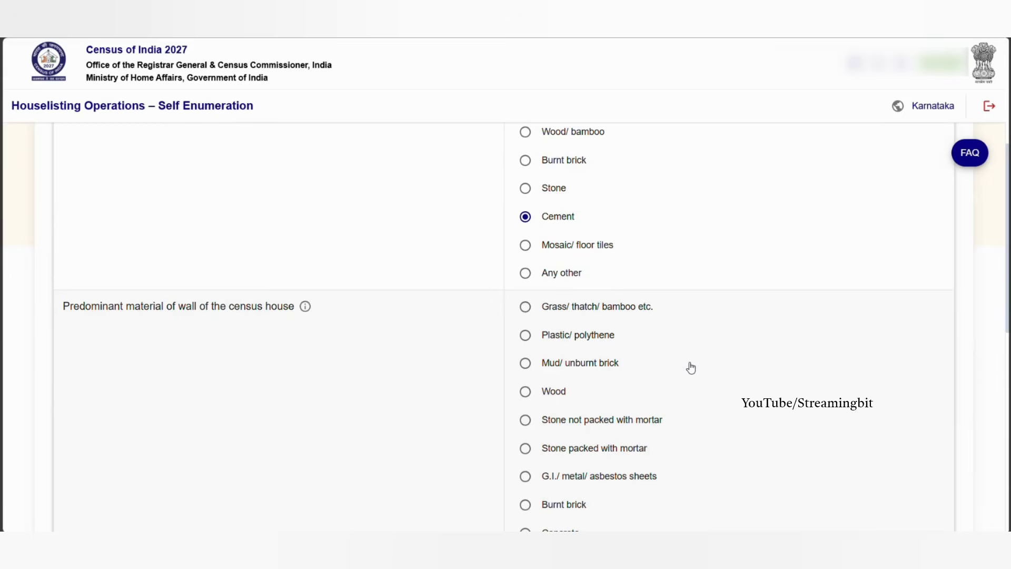
pyautogui.scroll(-1, 691, 367)
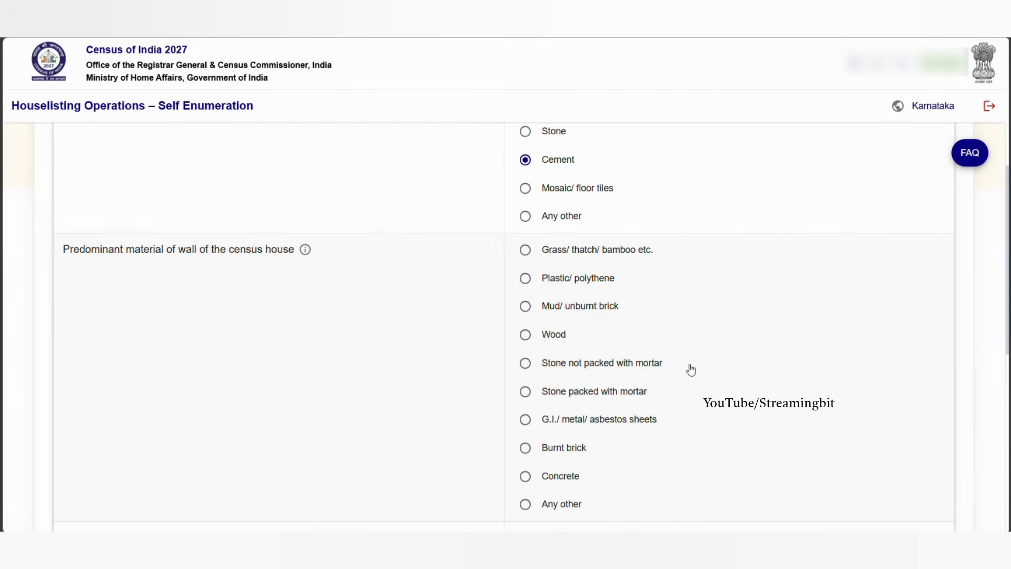
pyautogui.click(574, 479)
pyautogui.scroll(-4, 739, 401)
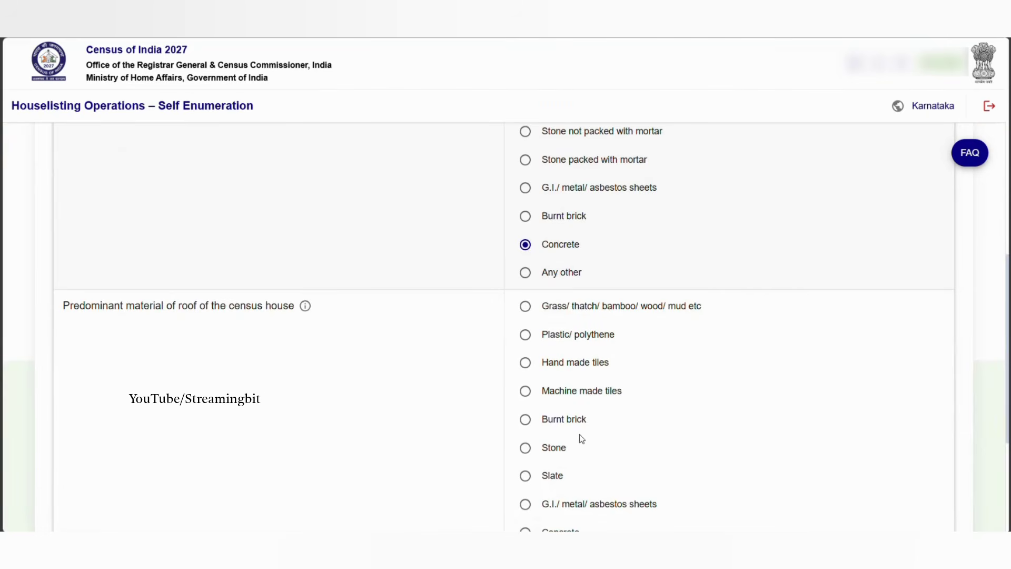
pyautogui.scroll(-1, 583, 436)
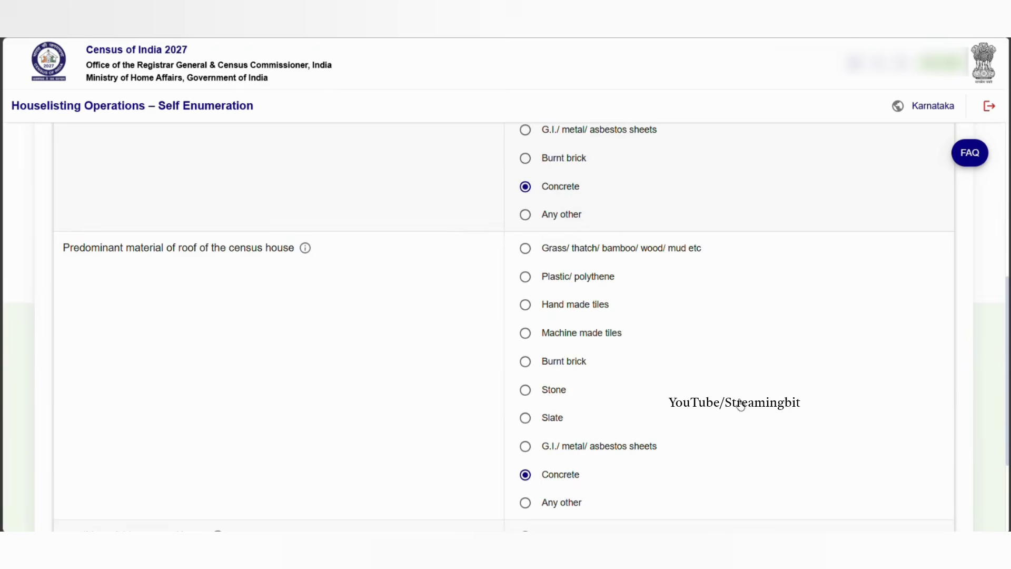
# Step: Set the condition of the census house to Good and save the census house details
pyautogui.scroll(-3, 740, 405)
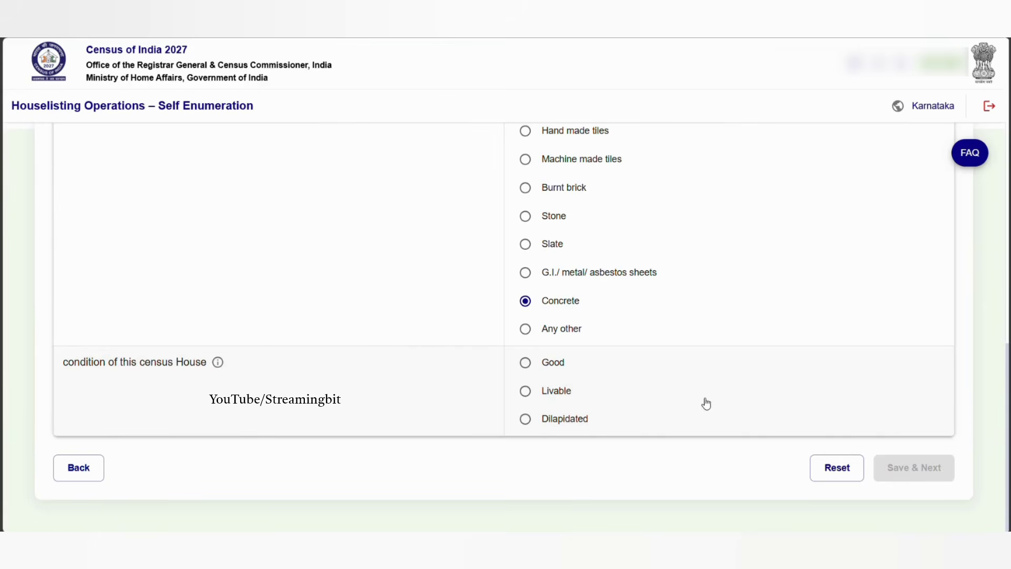
pyautogui.click(552, 362)
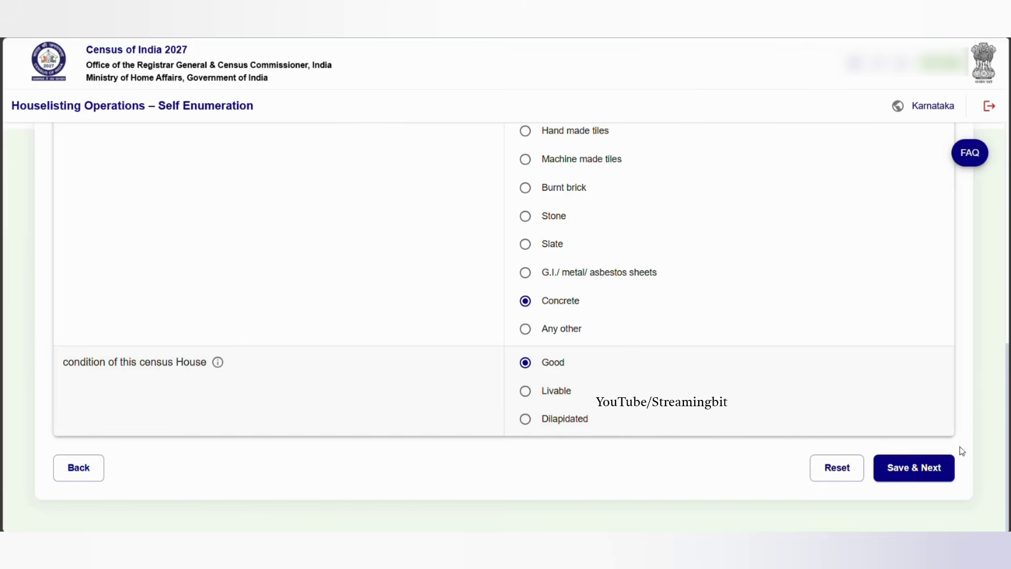
pyautogui.click(936, 471)
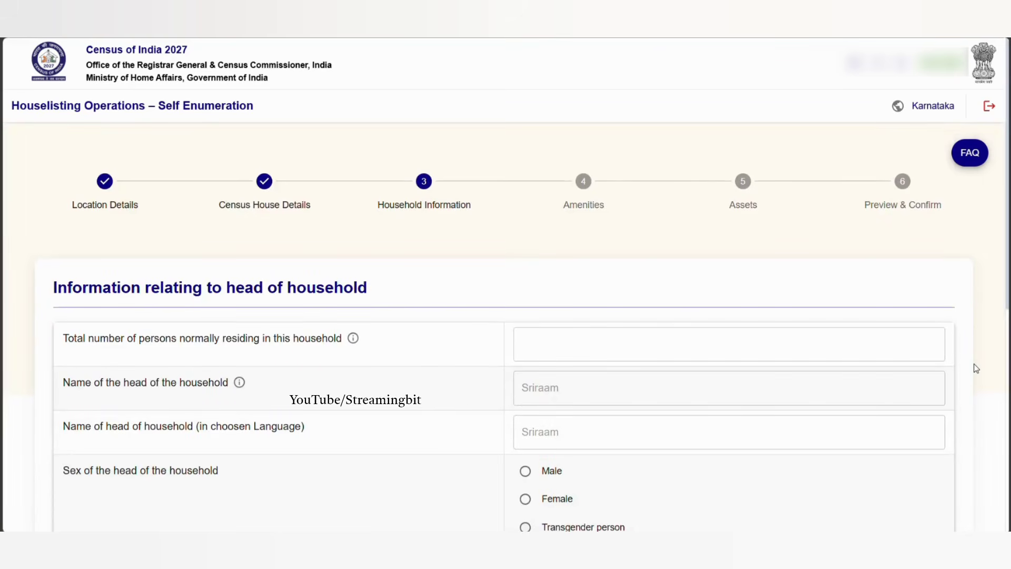
# Step: Enter 4 as the total number of persons residing in the household and set the head's sex to Male
pyautogui.scroll(-1, 555, 294)
pyautogui.click(535, 284)
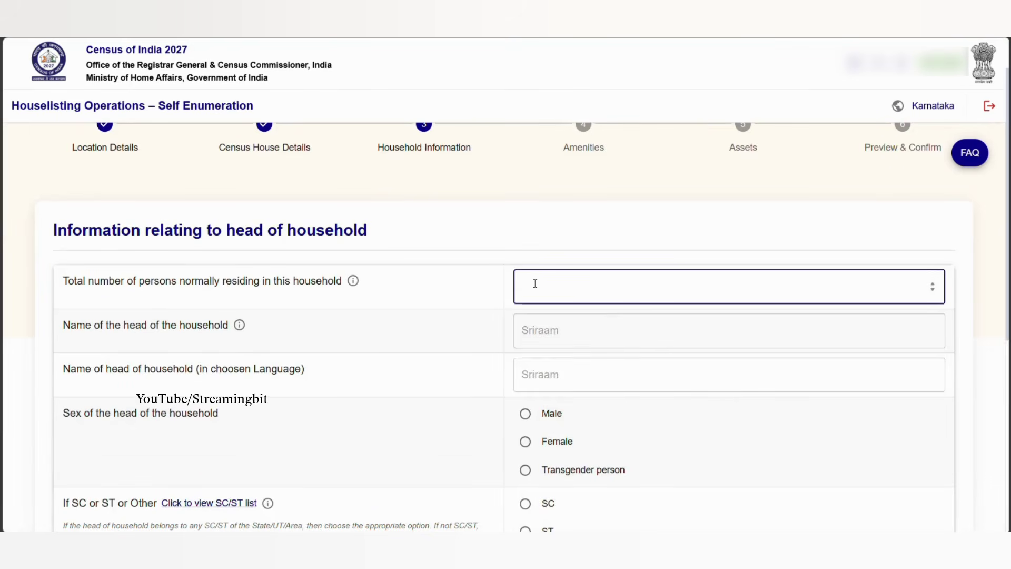
pyautogui.write('4')
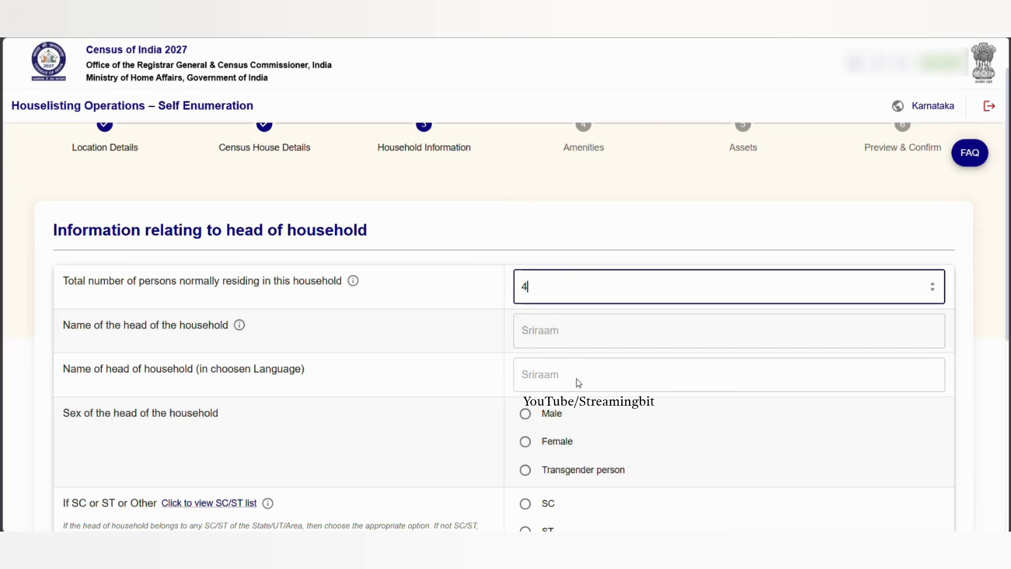
pyautogui.scroll(-1, 579, 383)
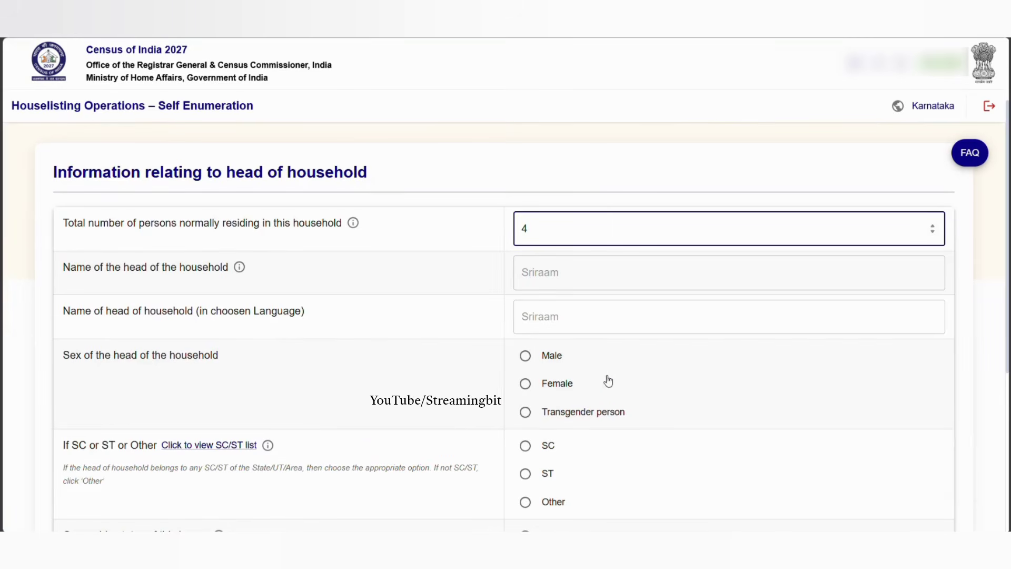
pyautogui.click(563, 361)
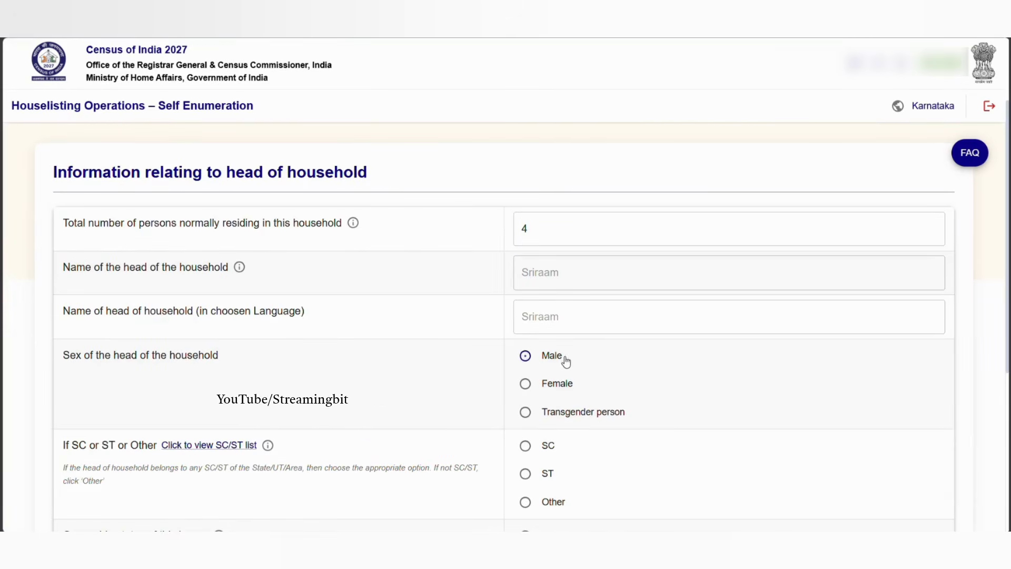
# Step: Set the household head's SC/ST/Other category to ST and the ownership status of the house to Owned
pyautogui.scroll(-2, 747, 401)
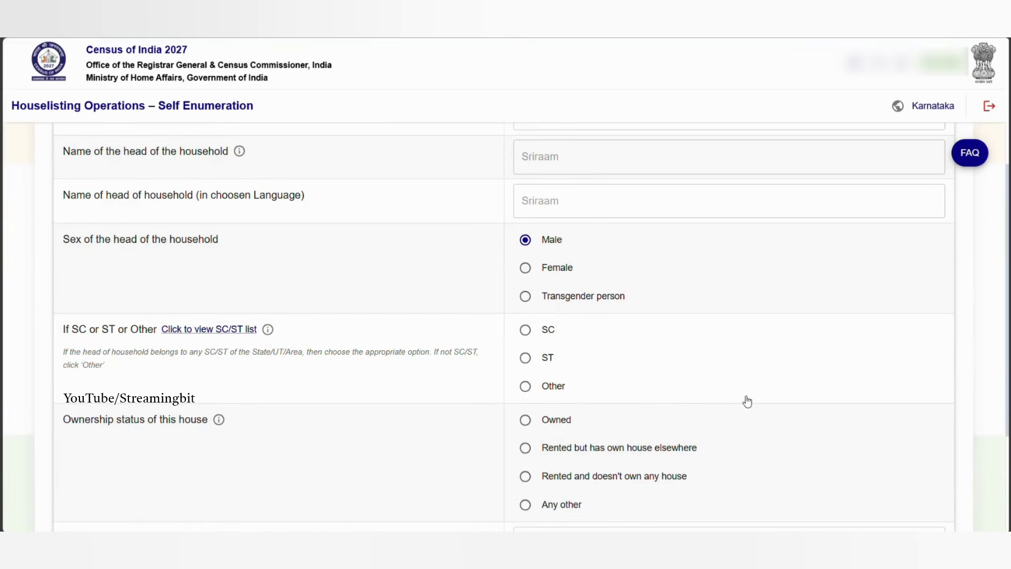
pyautogui.click(547, 359)
pyautogui.scroll(-2, 668, 374)
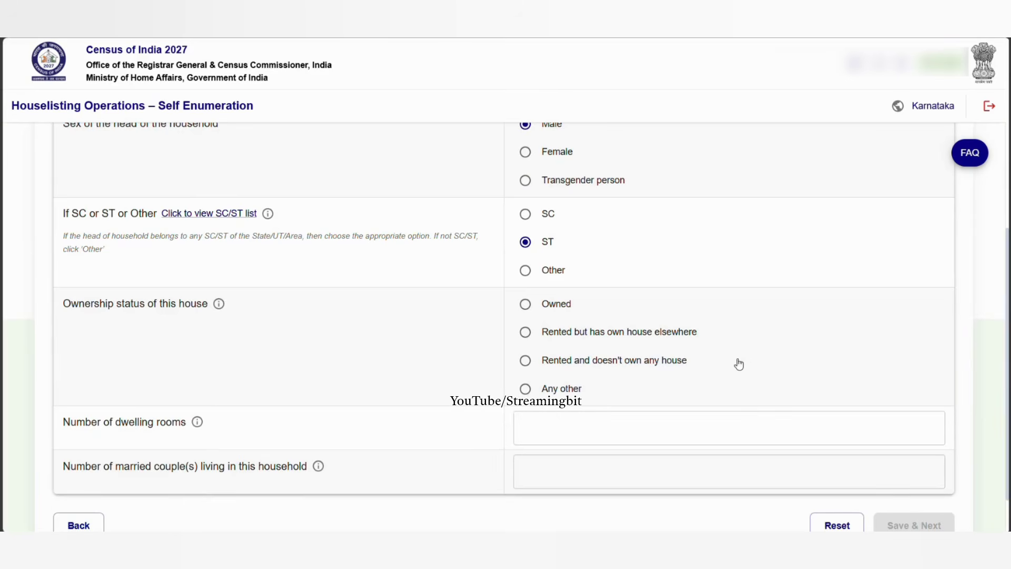
pyautogui.click(557, 308)
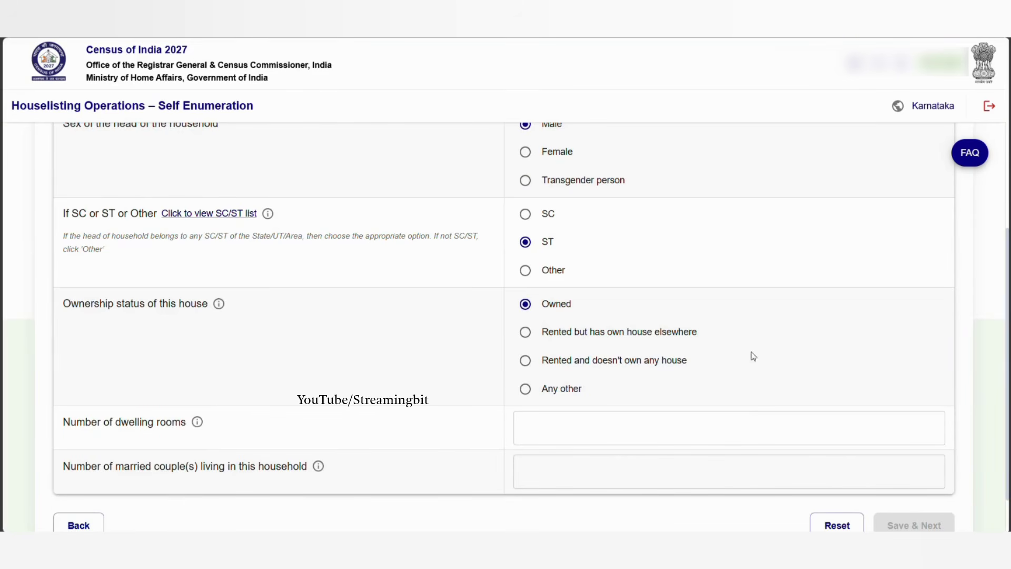
# Step: Enter 4 dwelling rooms and 1 married couple living in the household, and save the household information
pyautogui.scroll(-1, 828, 364)
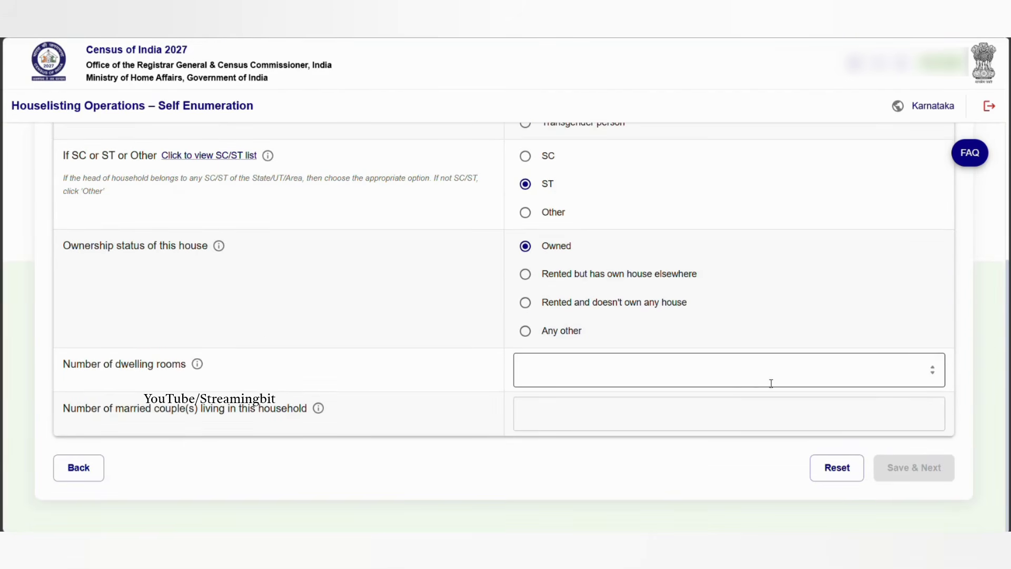
pyautogui.click(609, 368)
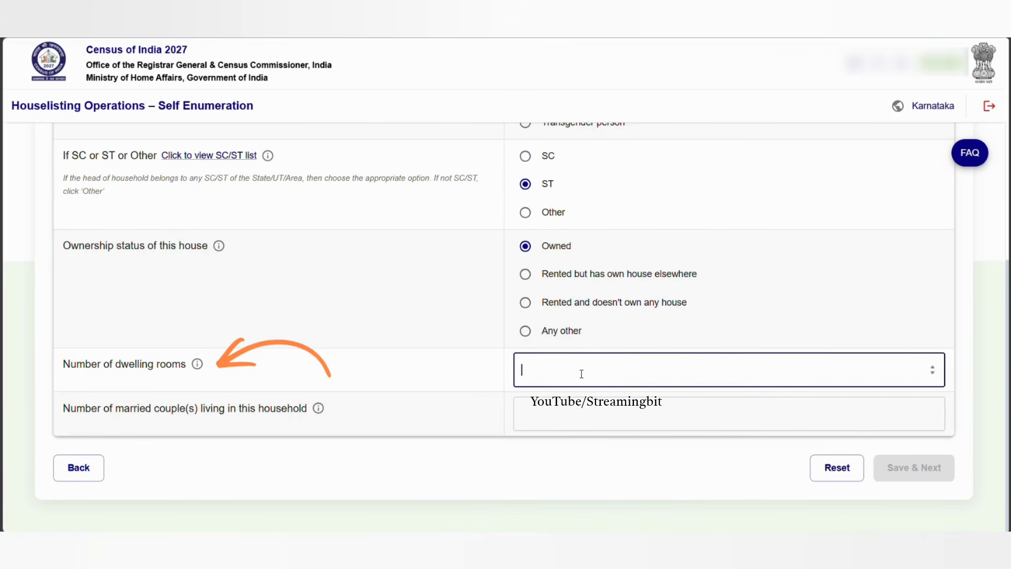
pyautogui.write('4')
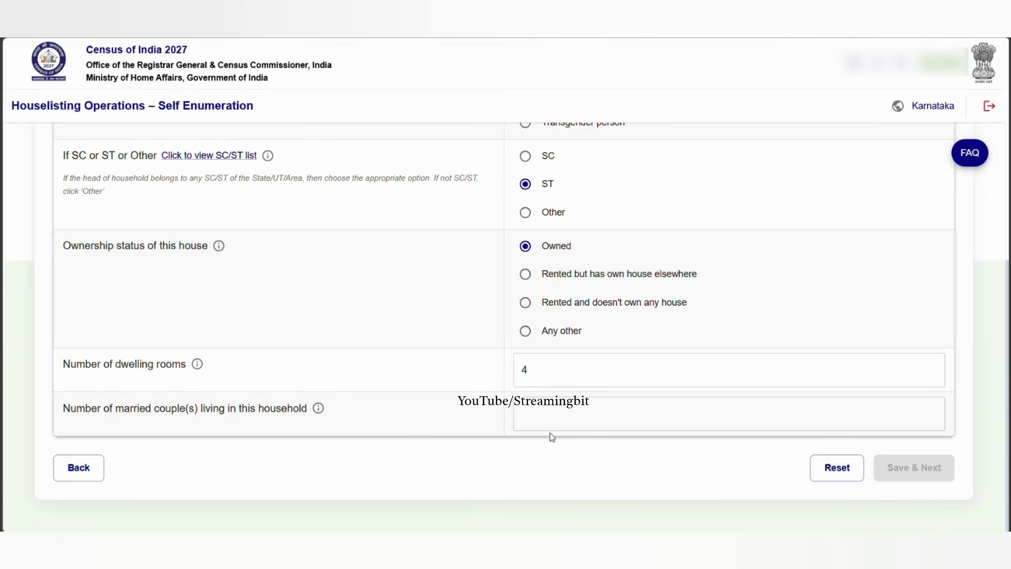
pyautogui.click(545, 410)
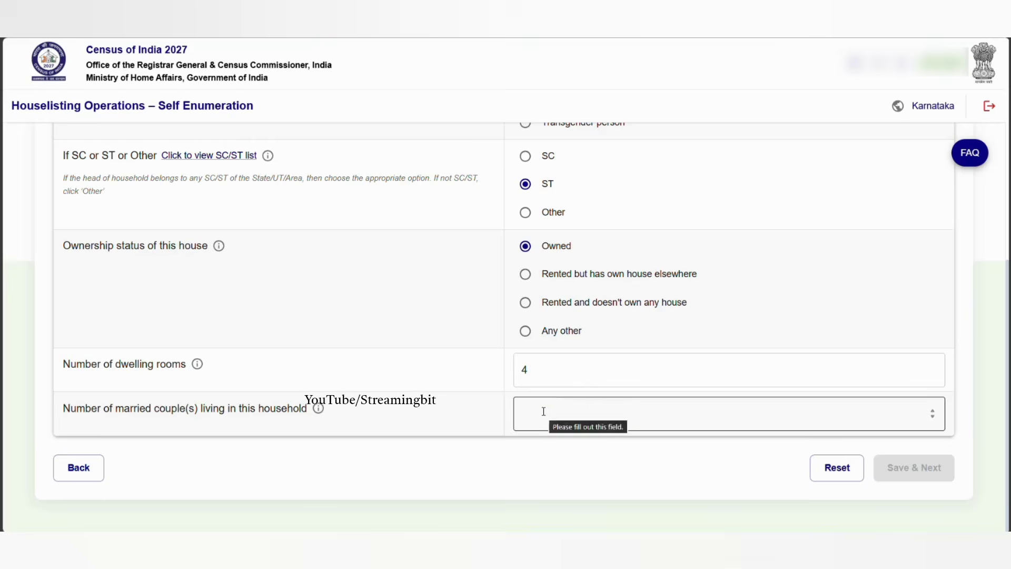
pyautogui.write('1')
pyautogui.click(906, 473)
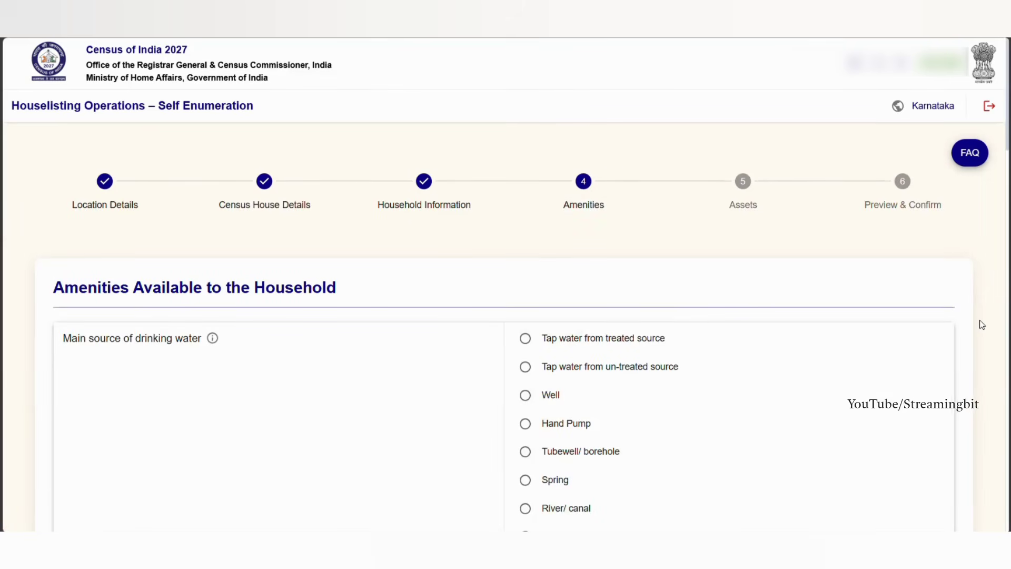
# Step: Set the main source of drinking water to Tap water from treated source and its availability to Within premises
pyautogui.scroll(-2, 982, 325)
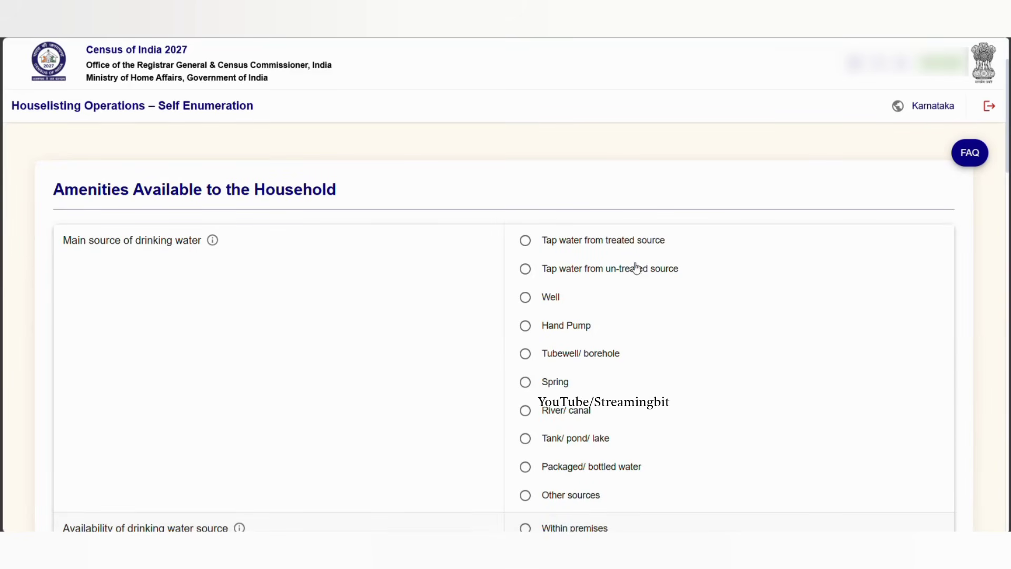
pyautogui.click(574, 244)
pyautogui.scroll(-2, 674, 310)
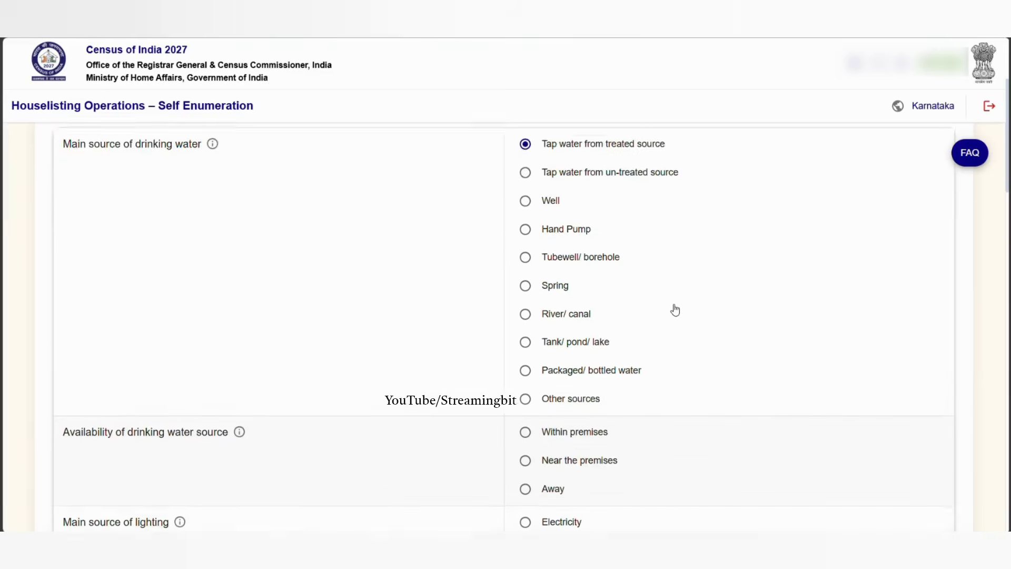
pyautogui.scroll(-3, 674, 310)
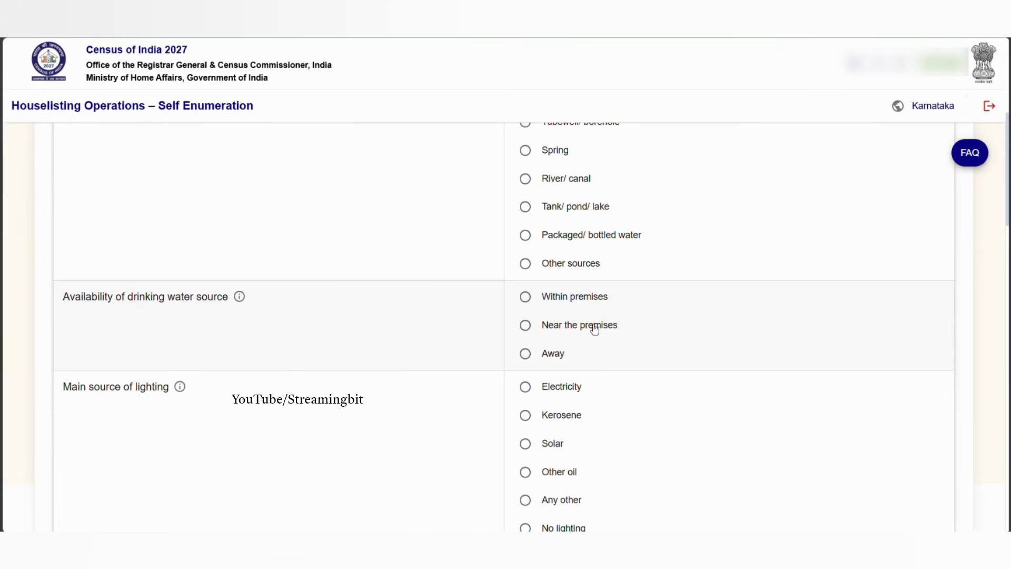
pyautogui.click(573, 298)
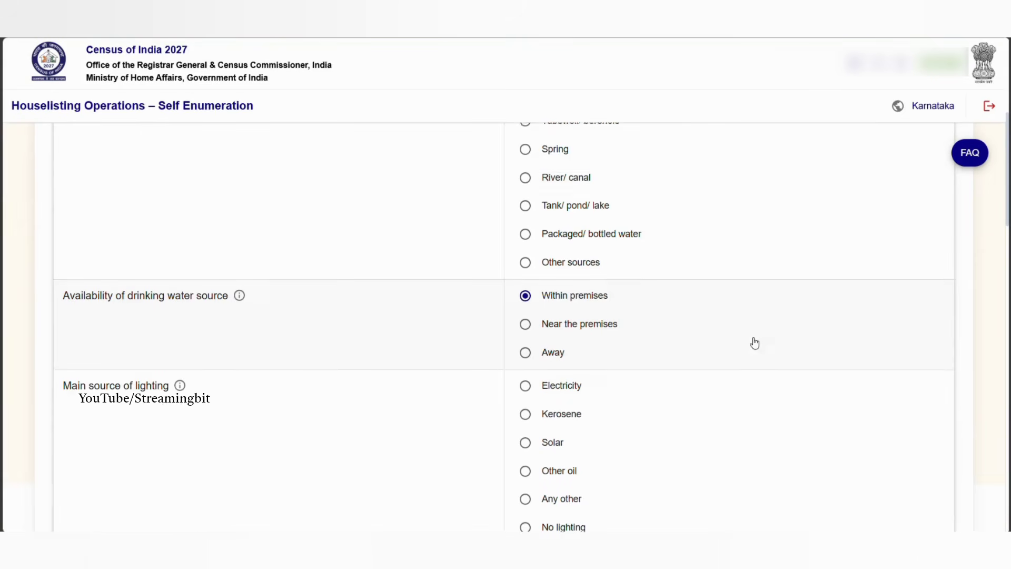
# Step: Set the main source of lighting to Electricity and access to latrine to Exclusively for household use only
pyautogui.scroll(-2, 753, 343)
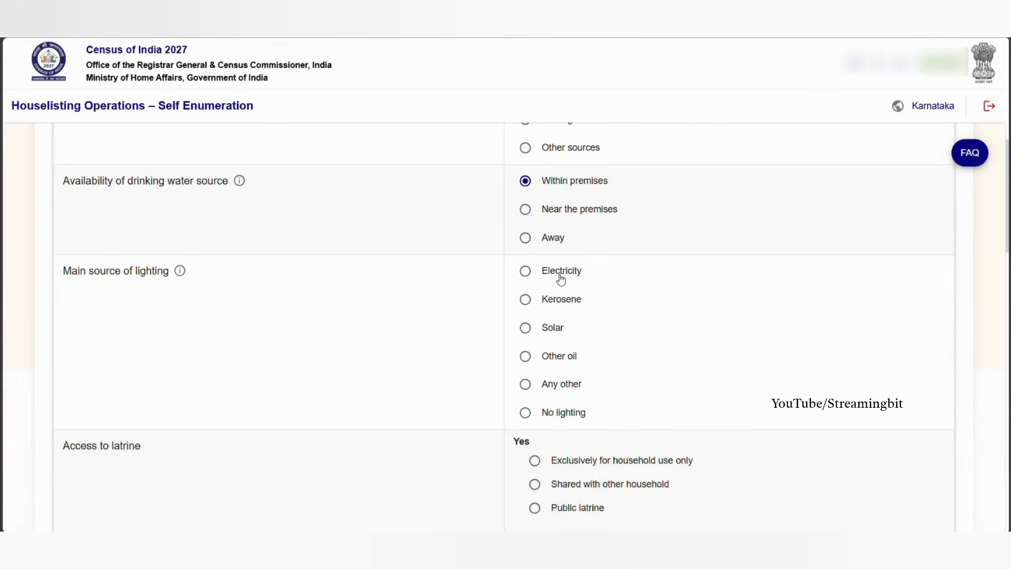
pyautogui.click(560, 276)
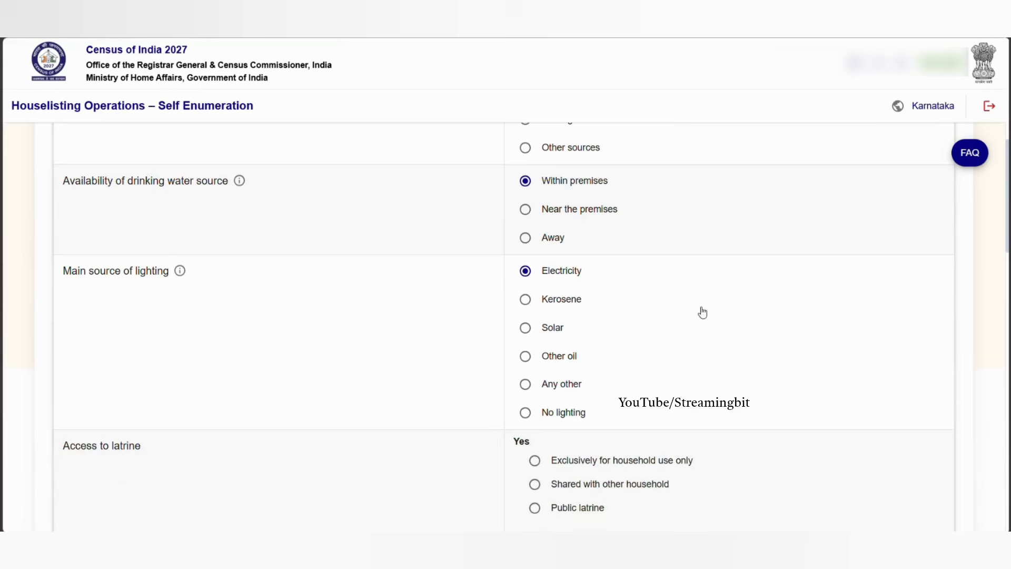
pyautogui.scroll(-1, 716, 320)
pyautogui.scroll(-2, 717, 319)
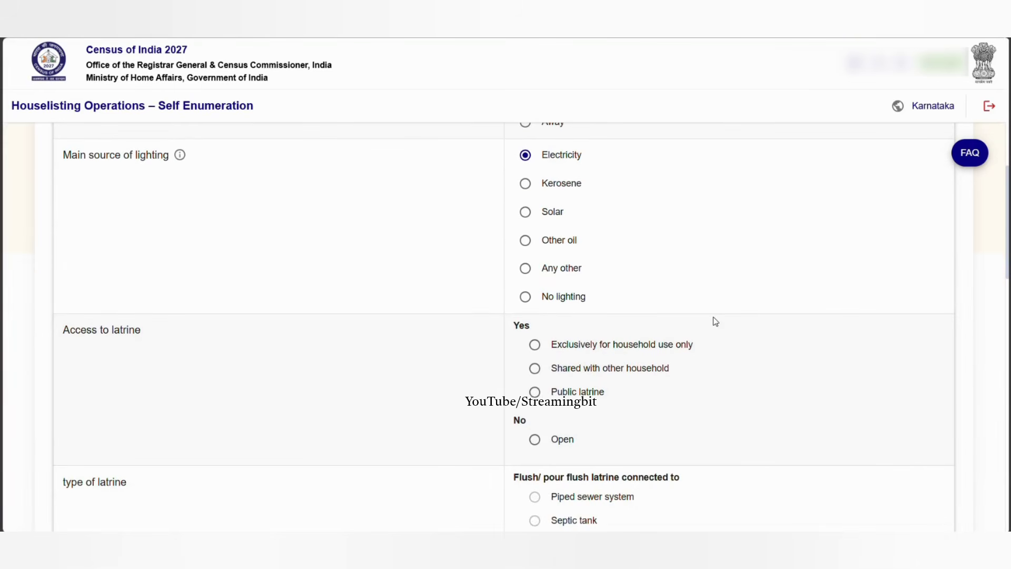
pyautogui.click(568, 348)
# Step: Set the type of latrine to flush connected to Piped sewer system and the waste water outlet to Closed drainage
pyautogui.scroll(-2, 746, 361)
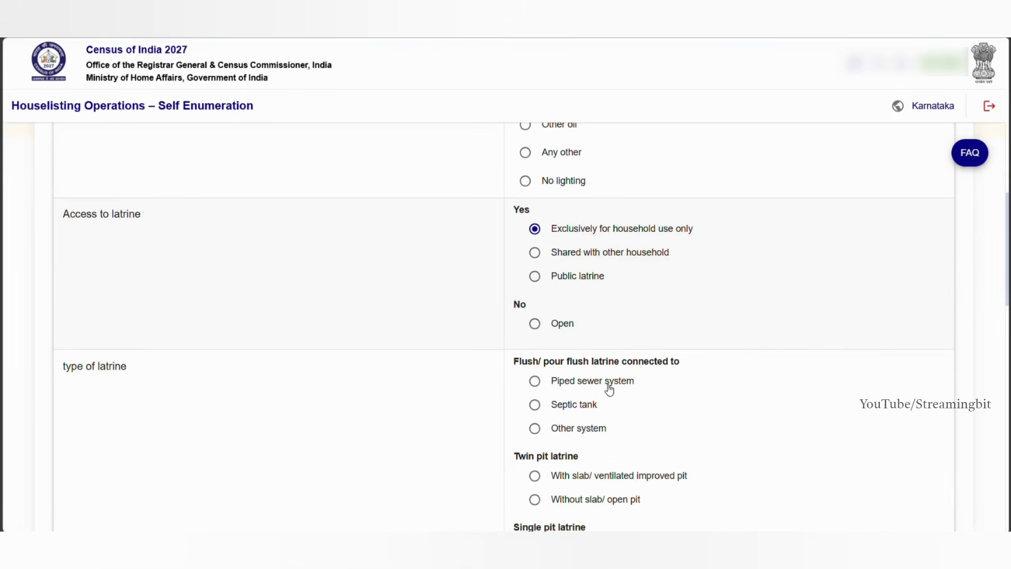
pyautogui.click(577, 384)
pyautogui.scroll(-2, 850, 395)
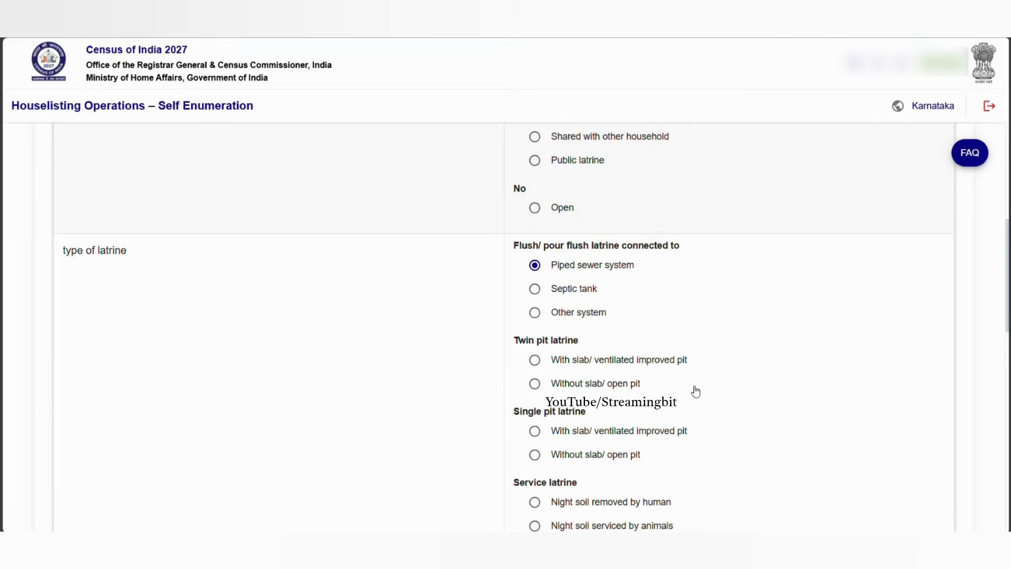
pyautogui.scroll(-2, 808, 377)
pyautogui.scroll(-2, 807, 377)
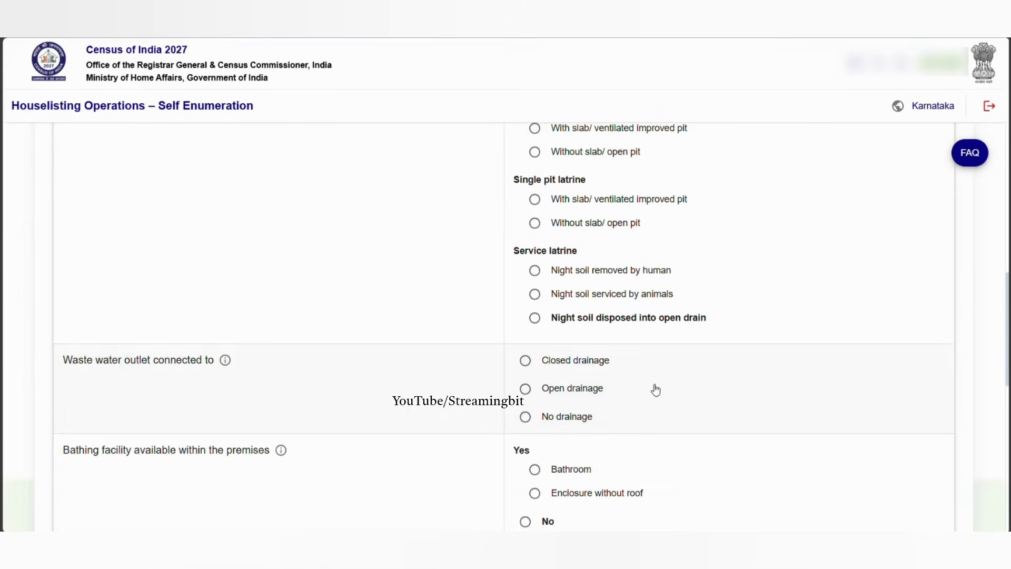
pyautogui.click(561, 362)
# Step: Set the bathing facility to Bathroom and the kitchen availability to Cooking in kitchen with Has LPG/ PNG Connection
pyautogui.scroll(-2, 718, 366)
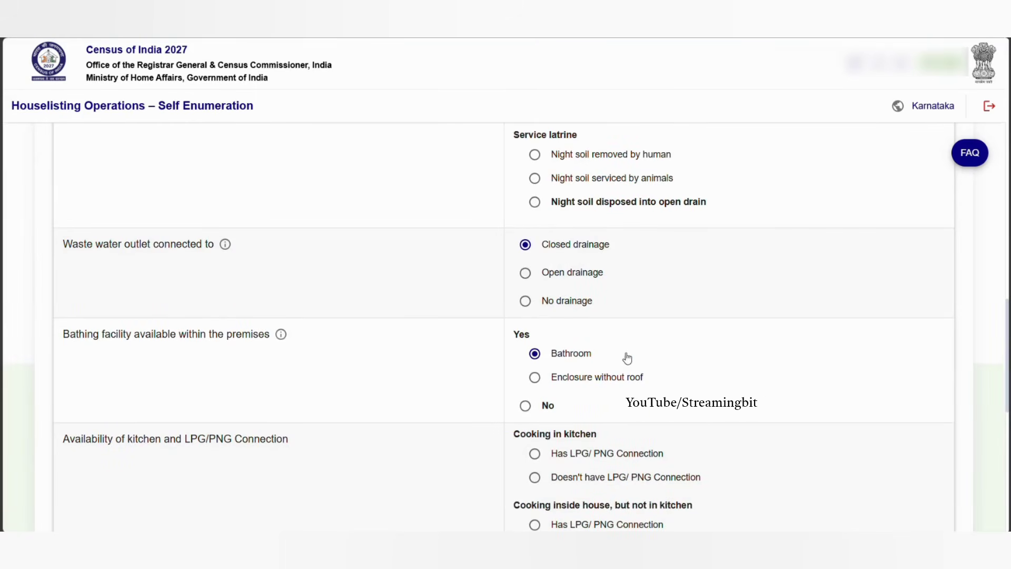
pyautogui.scroll(-1, 781, 375)
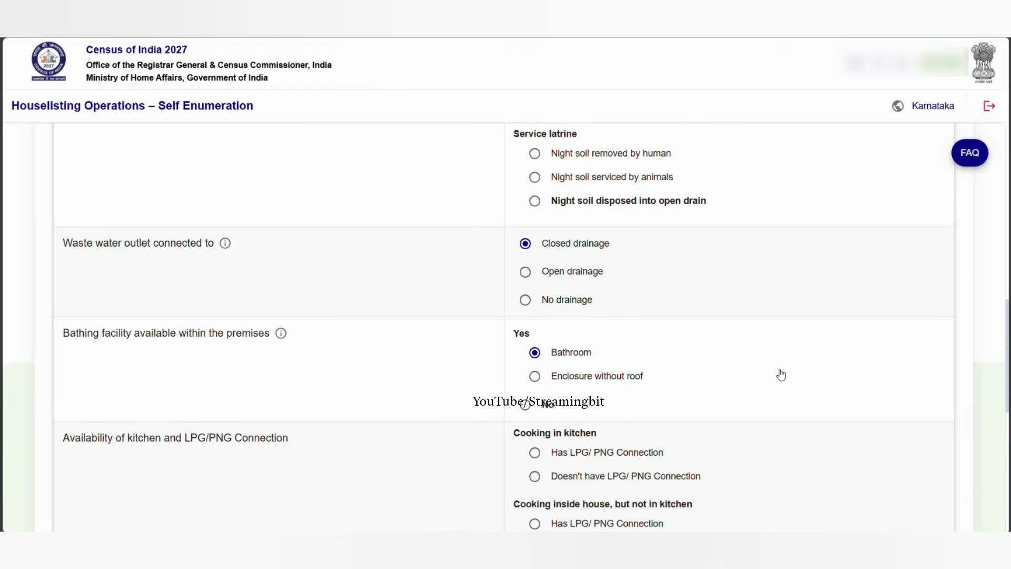
pyautogui.scroll(-2, 781, 375)
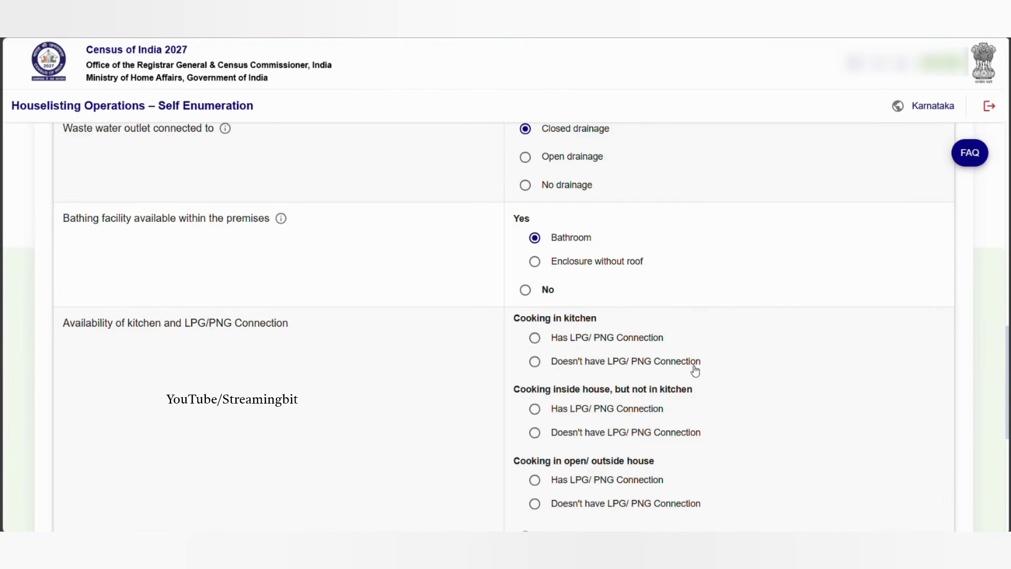
pyautogui.click(578, 341)
# Step: Set the main fuel used for cooking to LPG/ PNG and save the amenities details
pyautogui.scroll(-5, 825, 369)
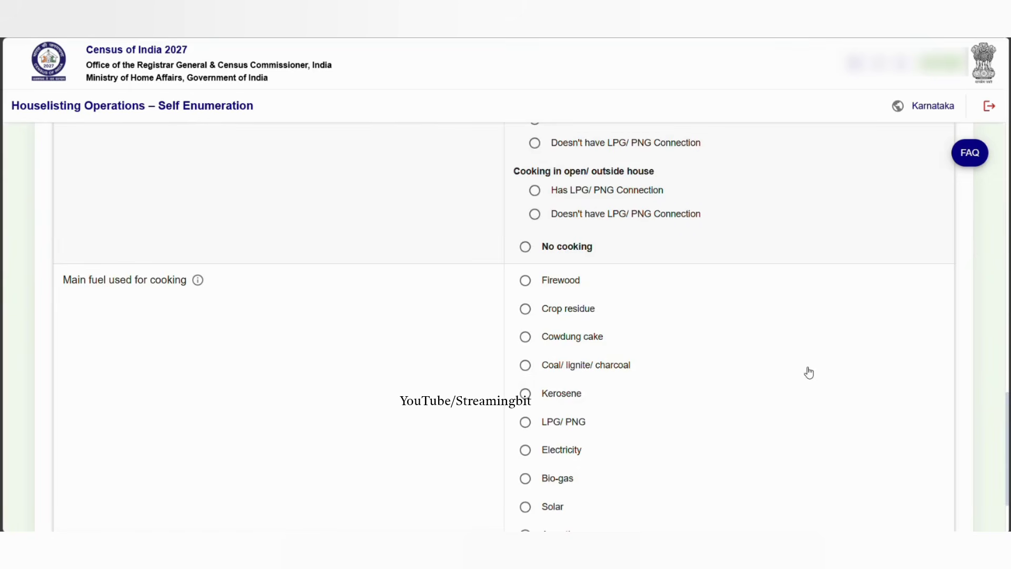
pyautogui.click(575, 422)
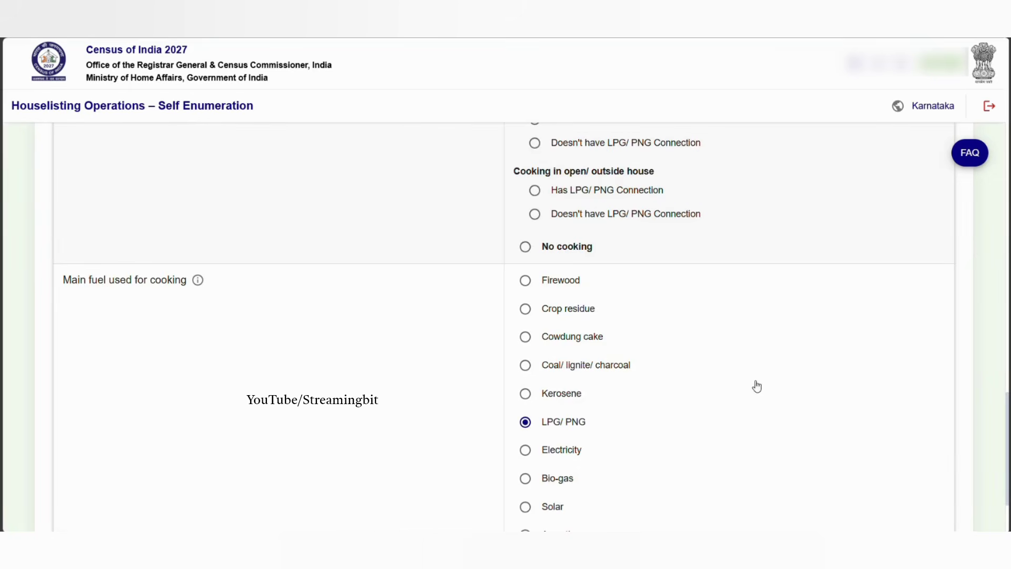
pyautogui.scroll(-3, 775, 383)
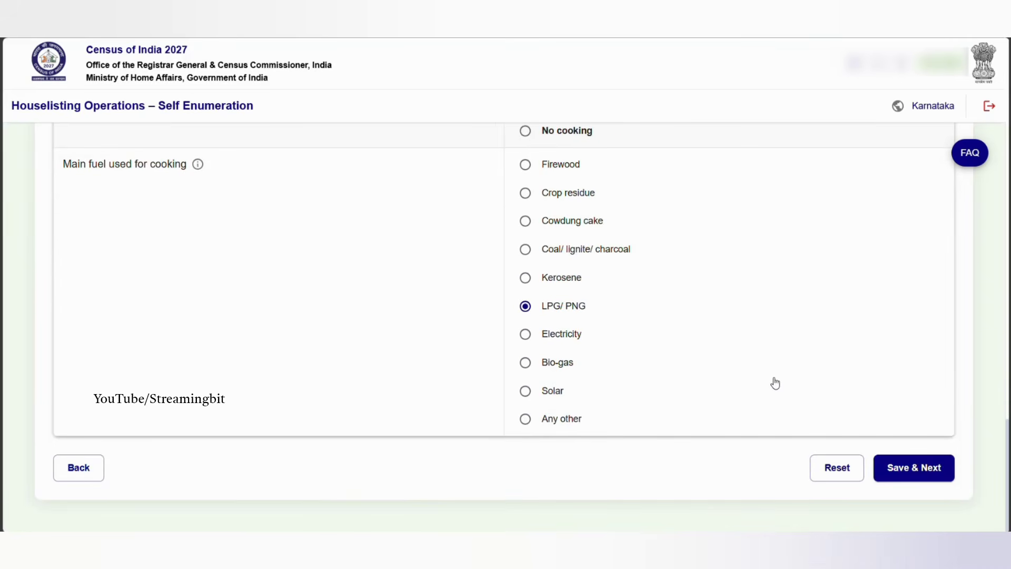
pyautogui.click(936, 475)
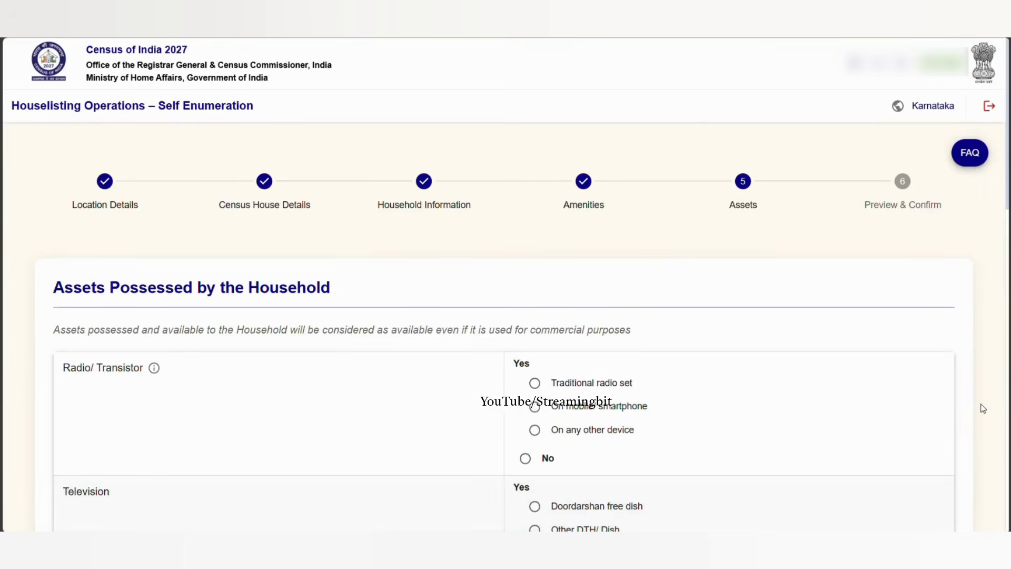
# Step: Set the household's radio/transistor to Traditional radio set and its television to Other DTH/ Dish
pyautogui.scroll(-3, 983, 409)
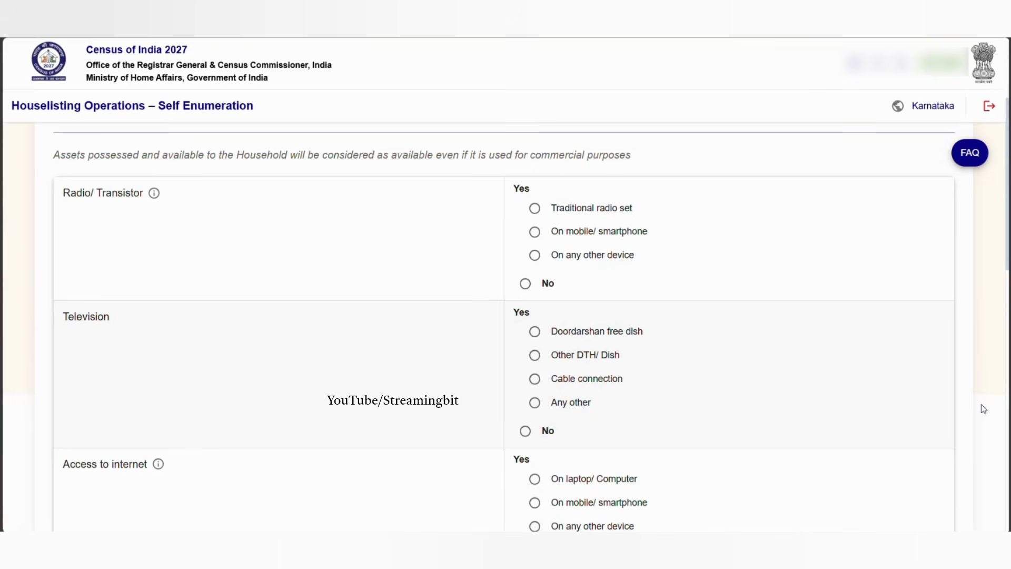
pyautogui.click(543, 208)
pyautogui.scroll(-1, 747, 262)
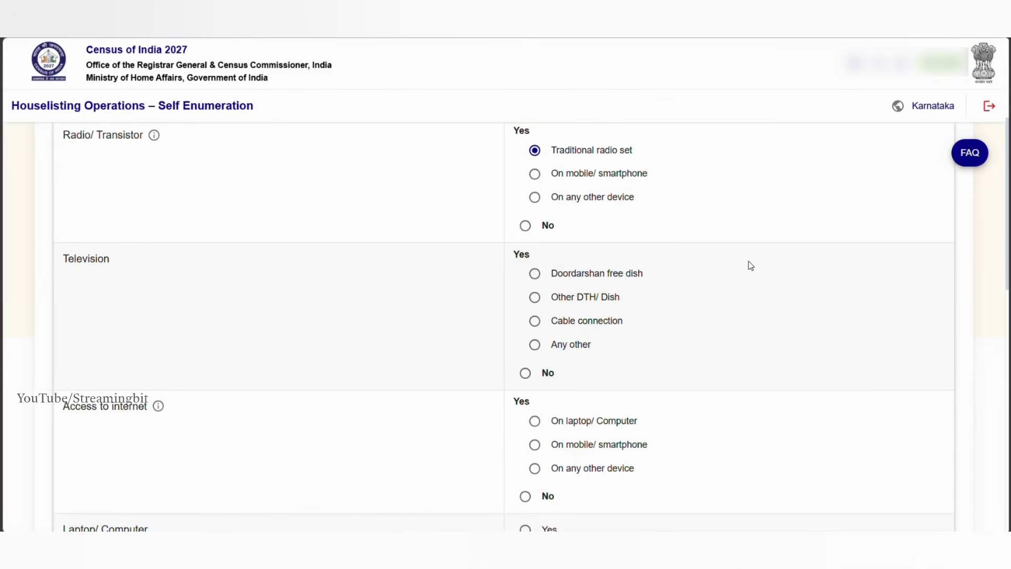
pyautogui.click(536, 275)
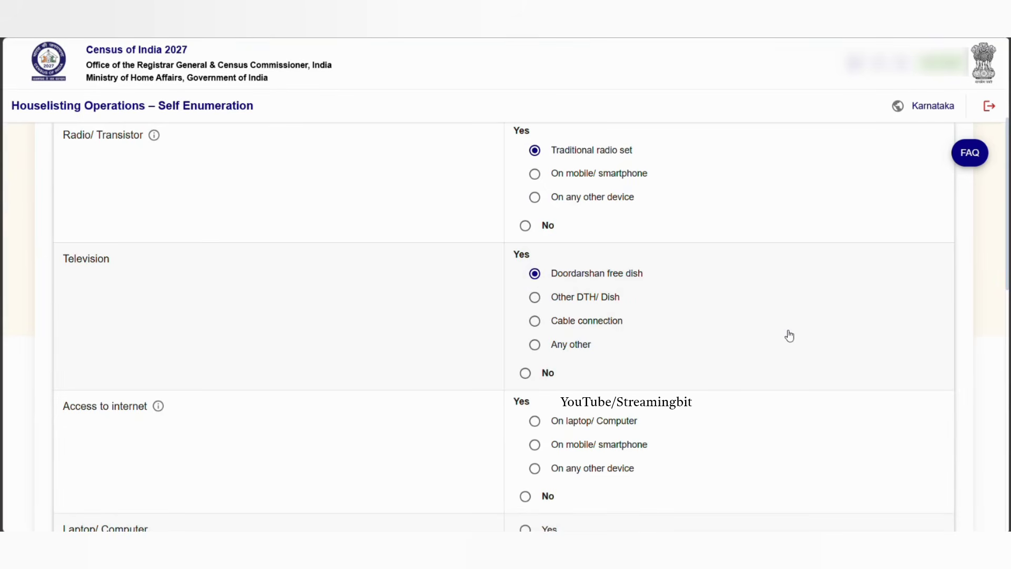
pyautogui.click(534, 297)
# Step: Set access to internet to On laptop/ Computer and answer Yes for possession of a laptop/computer
pyautogui.scroll(-2, 734, 320)
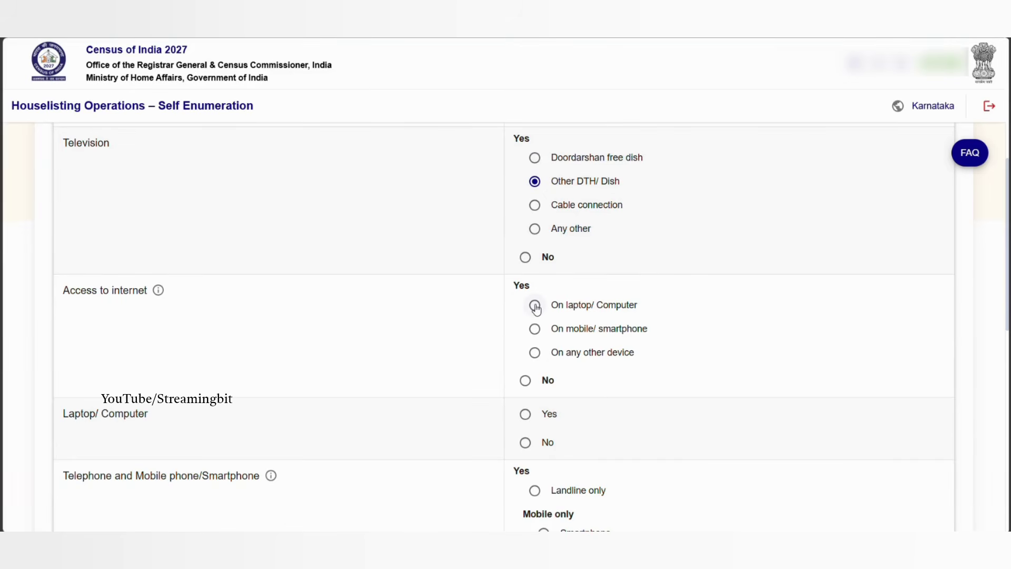
pyautogui.click(535, 305)
pyautogui.scroll(-2, 801, 318)
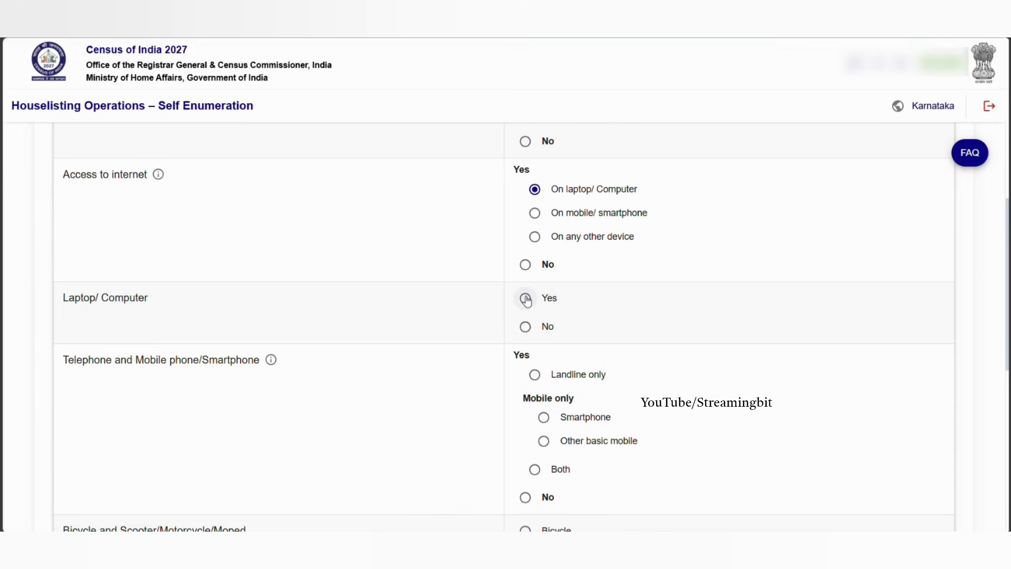
pyautogui.click(526, 299)
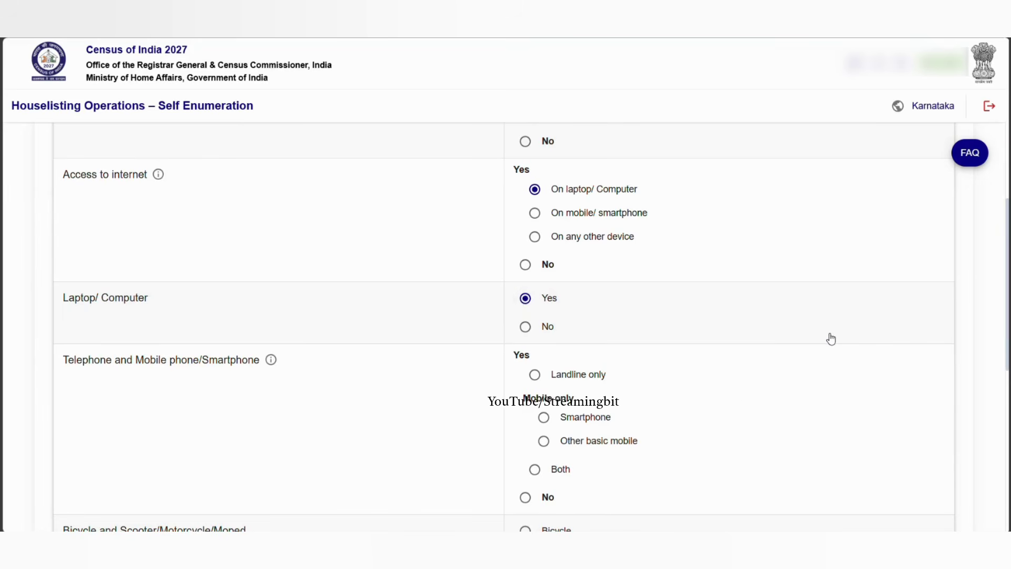
# Step: Set the household's Telephone and Mobile phone/Smartphone possession to Both
pyautogui.scroll(-2, 831, 339)
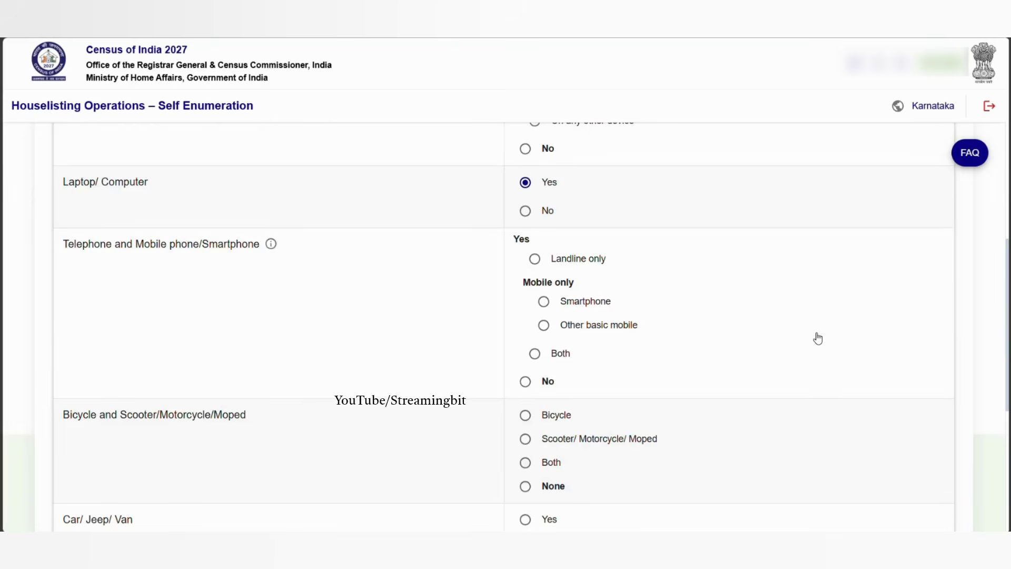
pyautogui.click(534, 258)
pyautogui.scroll(-1, 731, 298)
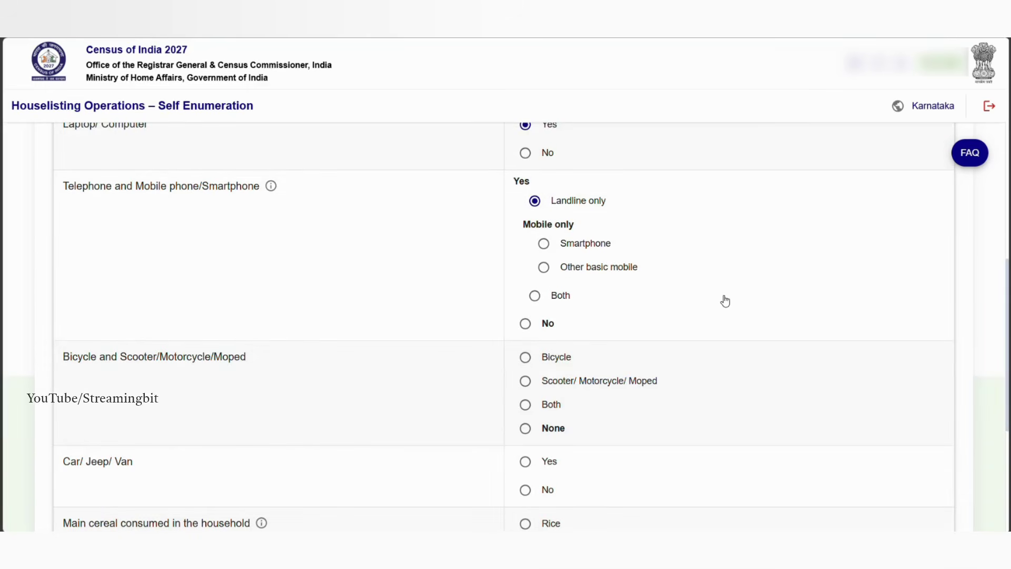
pyautogui.click(533, 295)
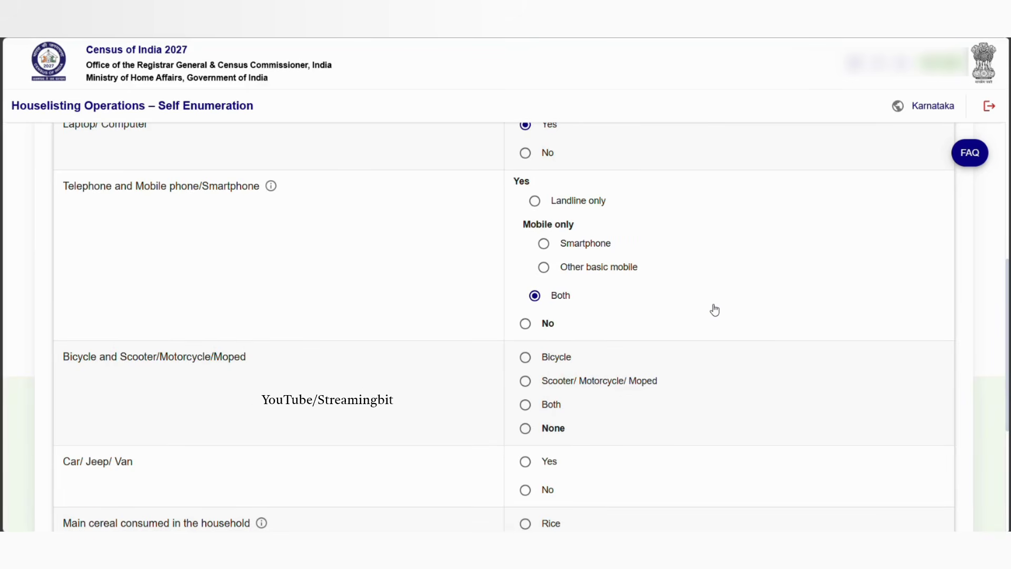
pyautogui.scroll(-1, 714, 310)
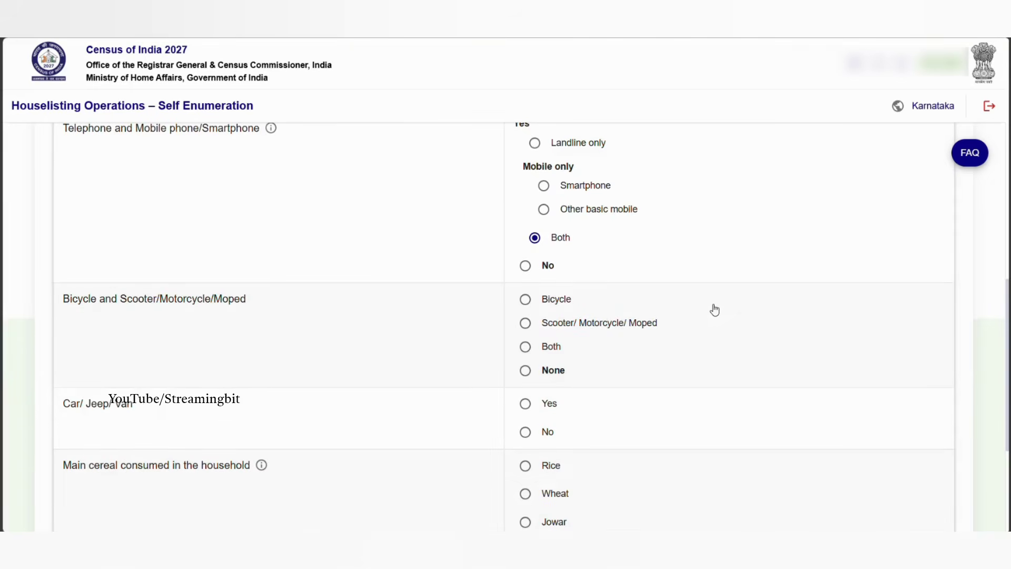
# Step: Set the household's Bicycle and Scooter/Motorcycle/Moped possession to Both and answer Yes for Car/ Jeep/ Van
pyautogui.click(554, 347)
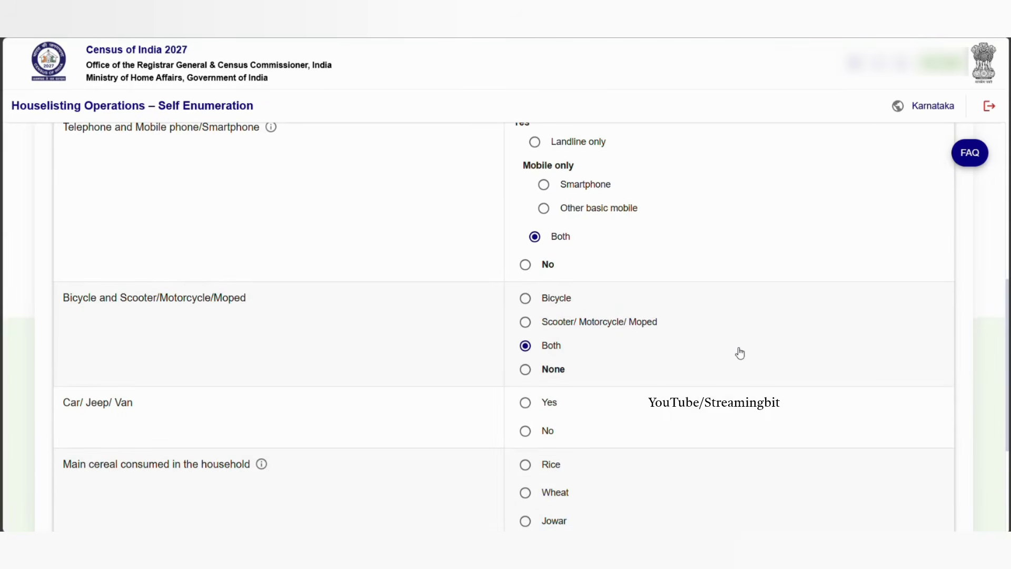
pyautogui.scroll(-1, 737, 355)
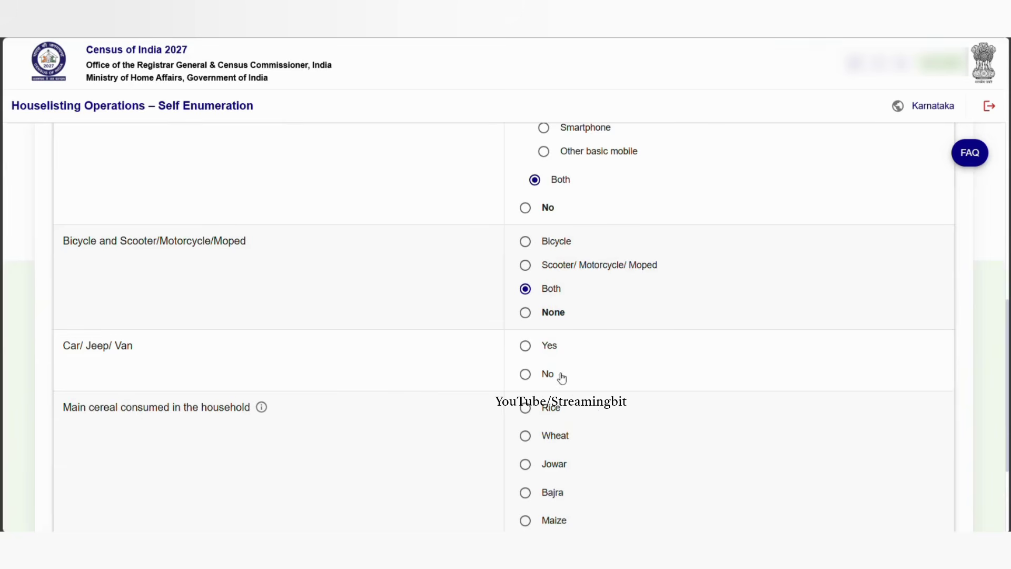
pyautogui.click(549, 348)
# Step: Set the main cereal consumed in the household to Jowar and save the assets details
pyautogui.scroll(-2, 673, 346)
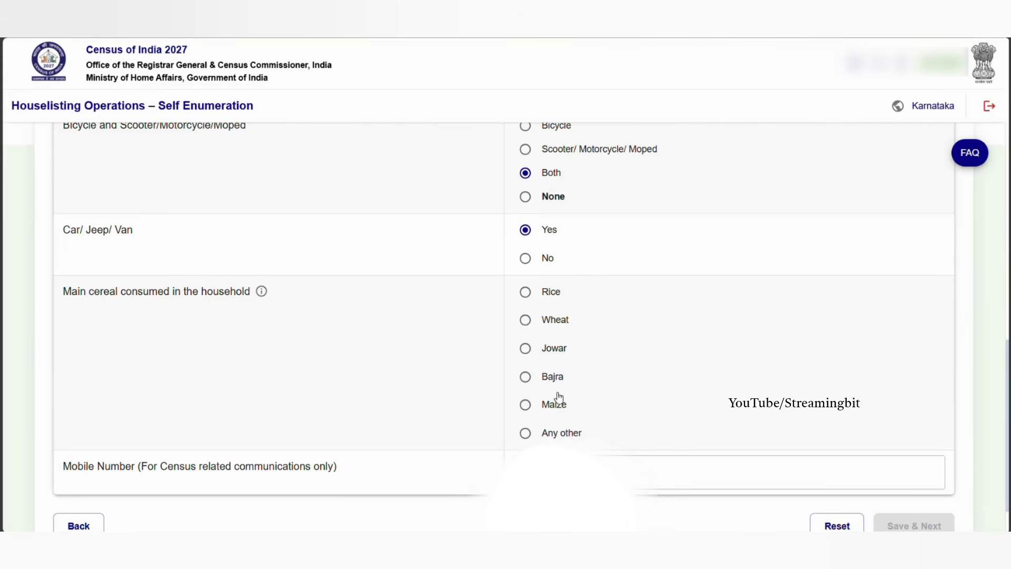
pyautogui.click(557, 351)
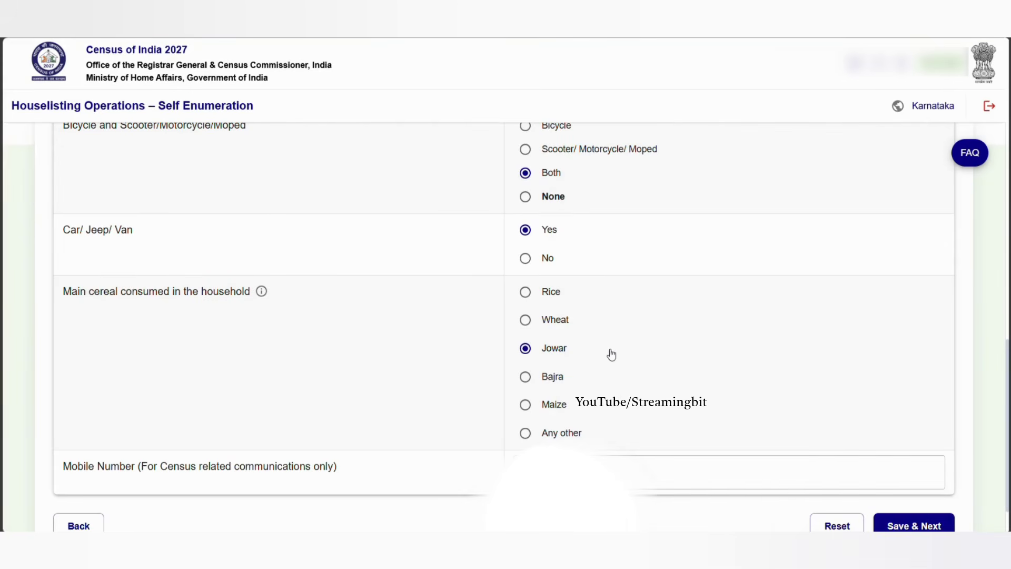
pyautogui.scroll(-2, 720, 352)
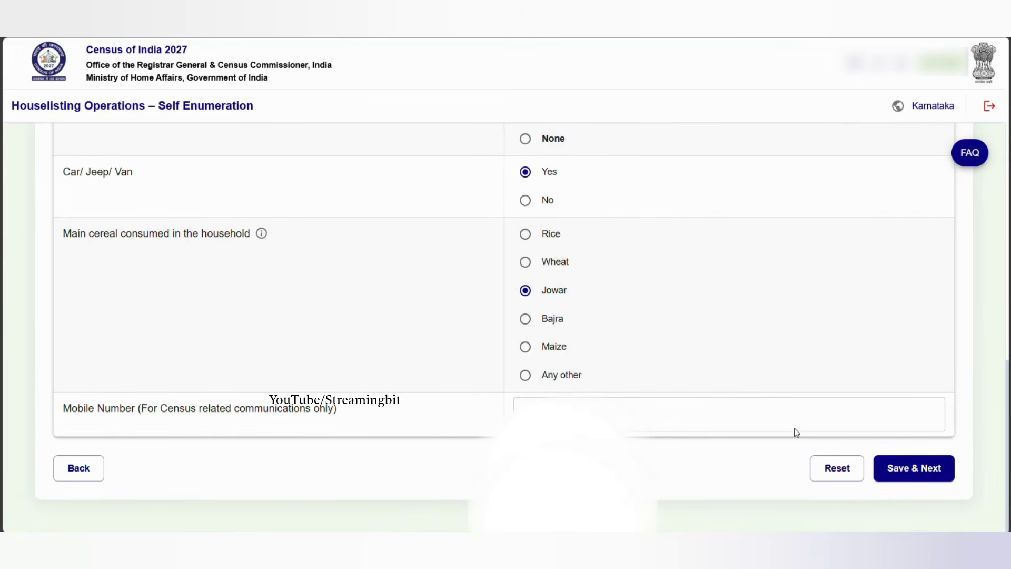
pyautogui.click(916, 477)
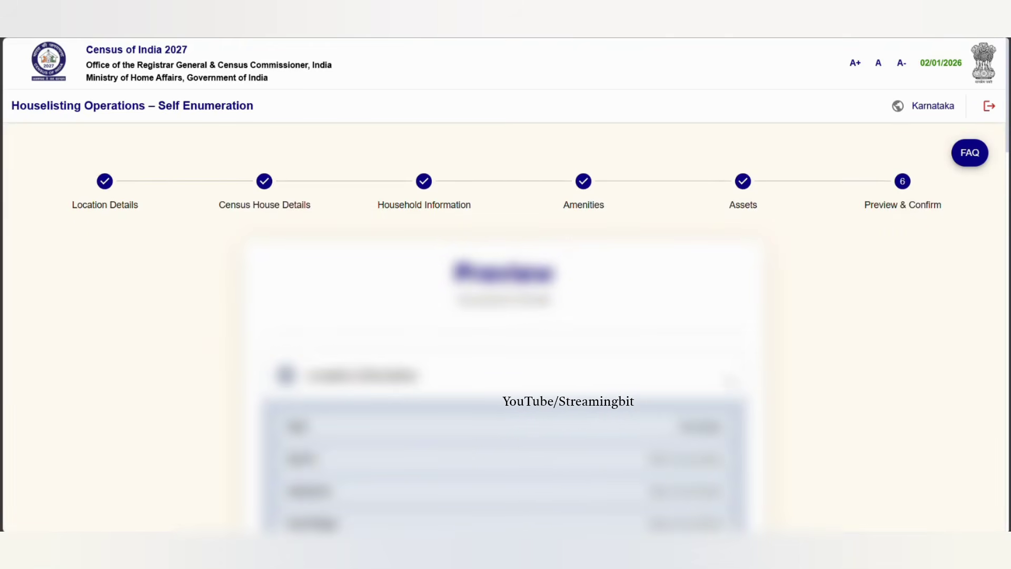
# Step: Review all sections of the household details preview, and confirm and submit the self-enumeration form
pyautogui.scroll(-2, 909, 391)
pyautogui.scroll(-3, 506, 326)
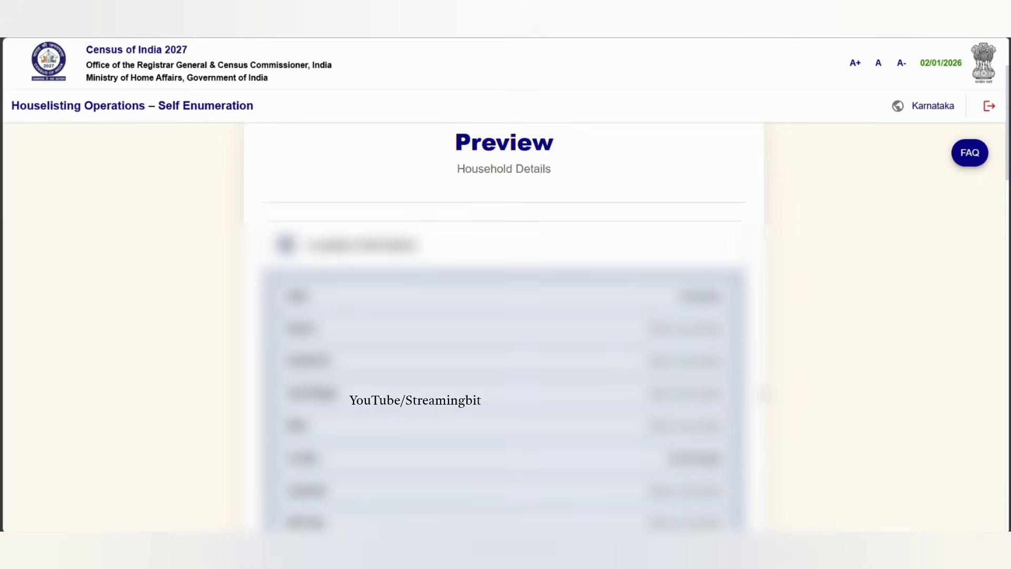
pyautogui.scroll(-5, 505, 326)
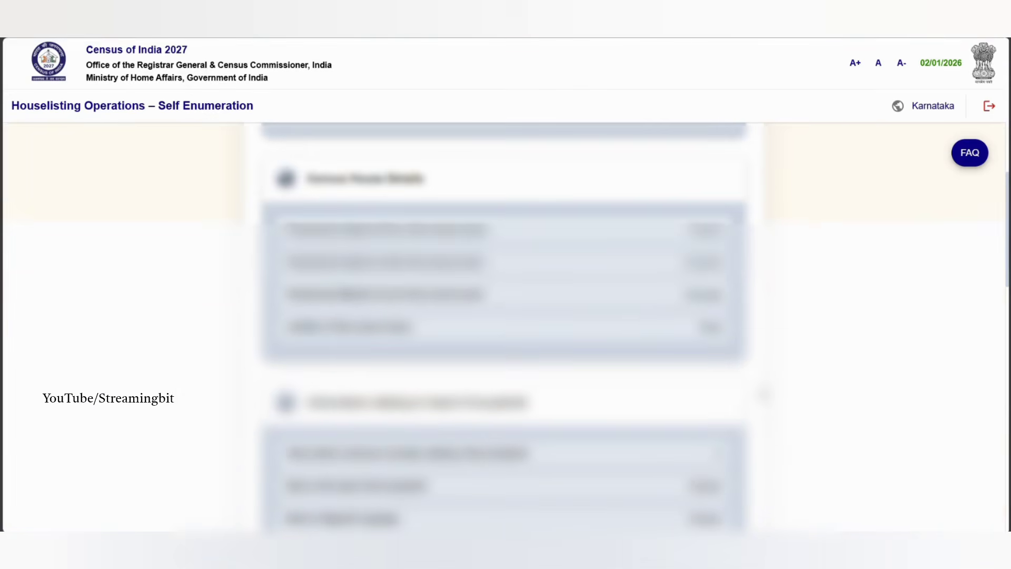
pyautogui.scroll(-10, 505, 326)
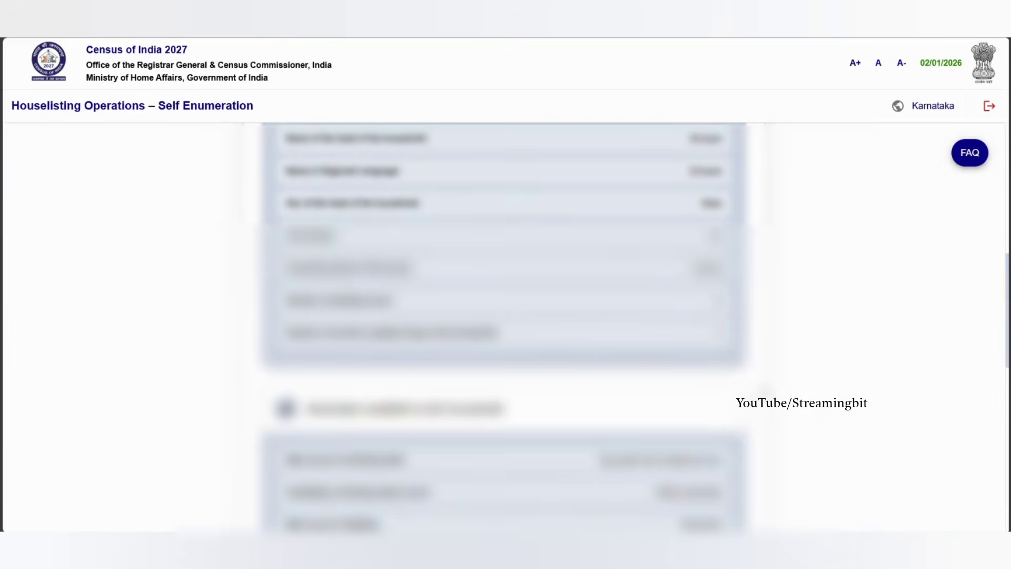
pyautogui.scroll(-8, 505, 327)
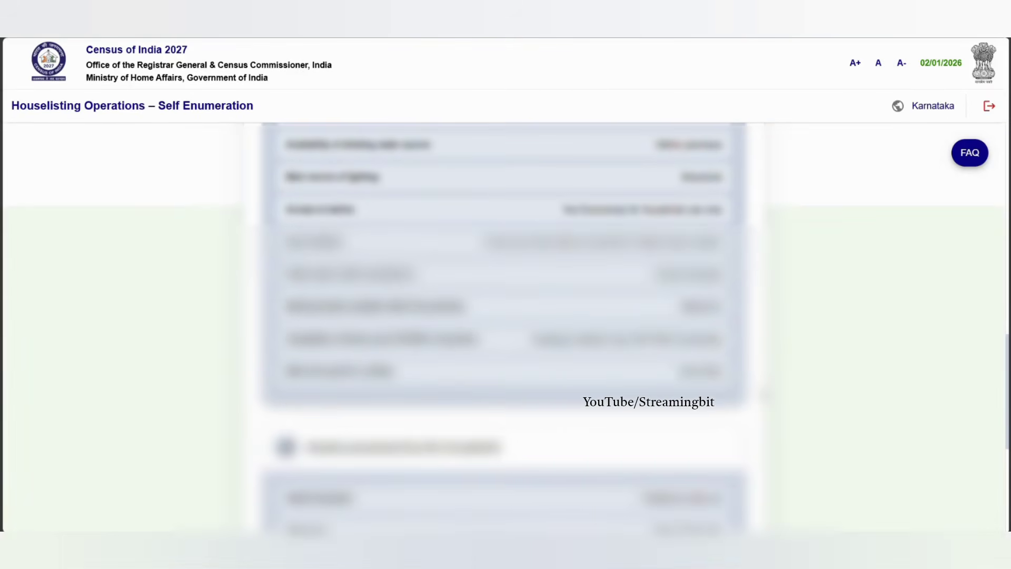
pyautogui.scroll(-8, 505, 326)
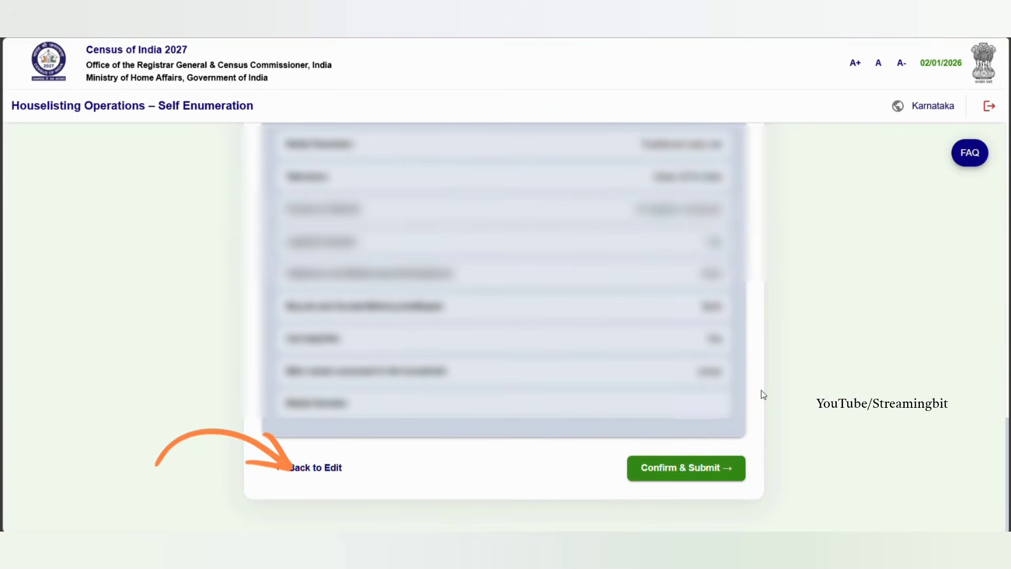
pyautogui.scroll(1, 763, 395)
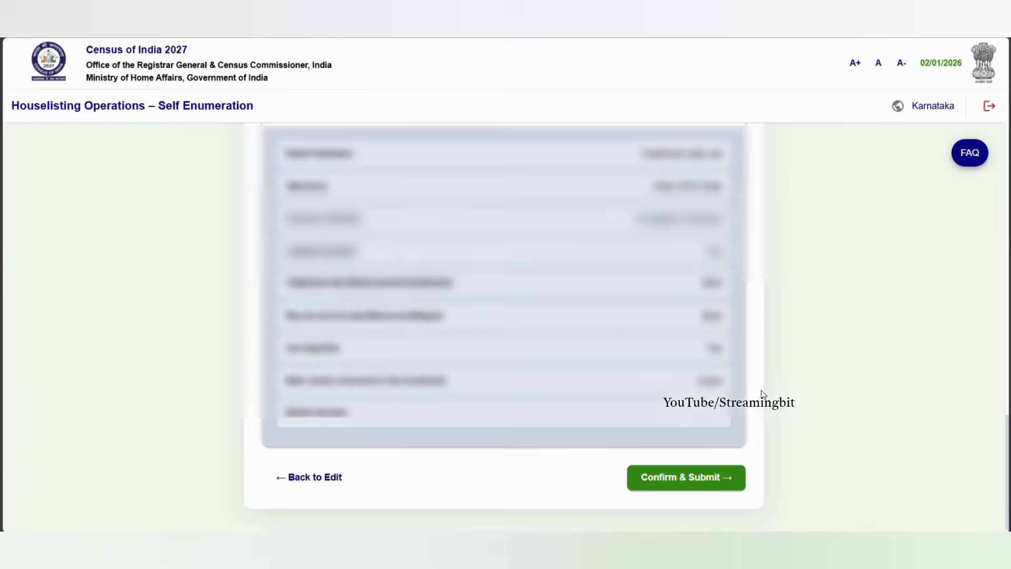
pyautogui.scroll(10, 763, 394)
pyautogui.scroll(1, 763, 394)
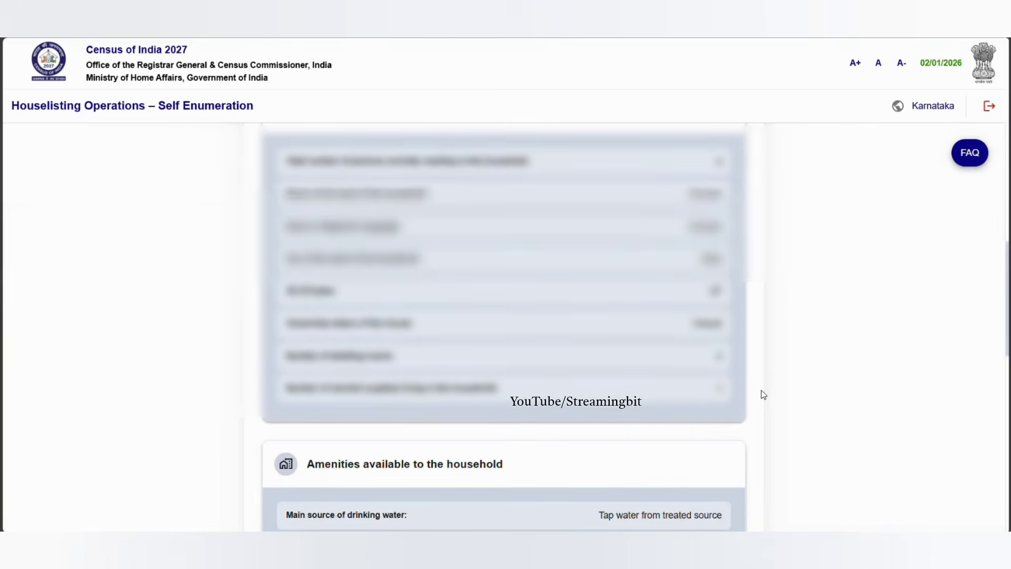
pyautogui.scroll(8, 764, 395)
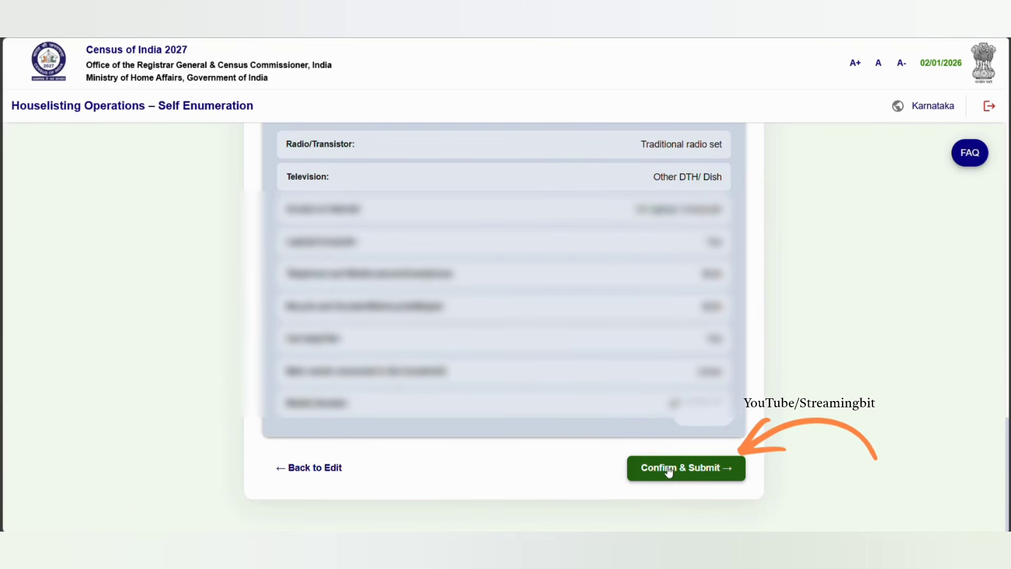
pyautogui.click(669, 469)
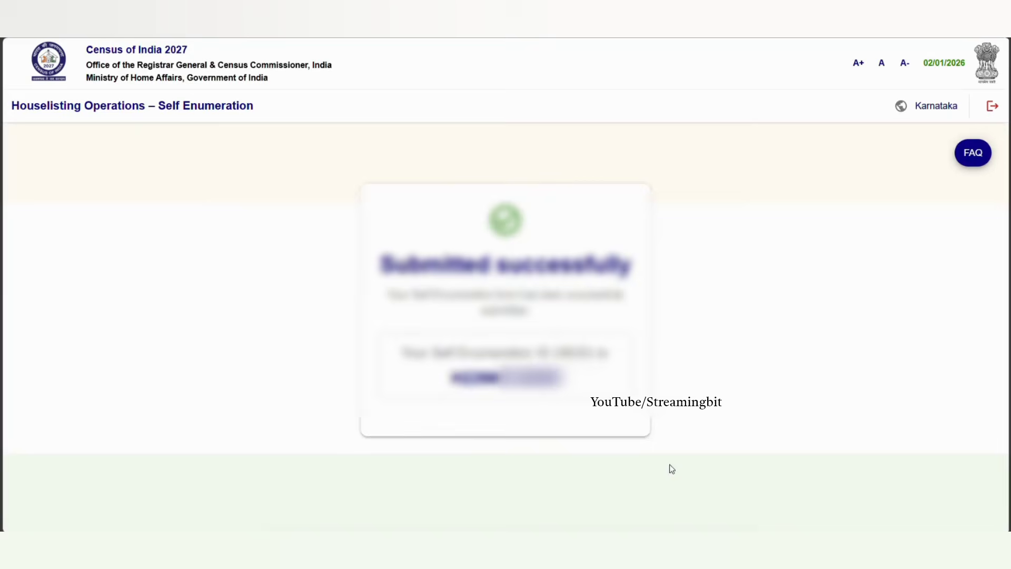